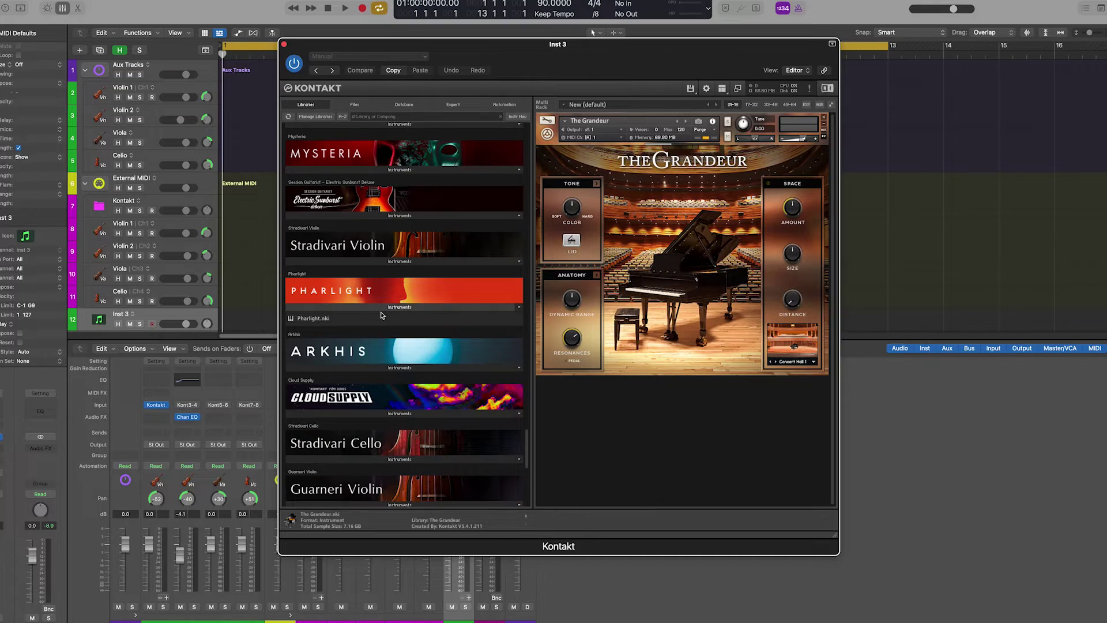
Step: Load Pharlight into the Kontakt rack beneath The Grandeur
double_click(313, 318)
scroll(403, 346, "down", 6)
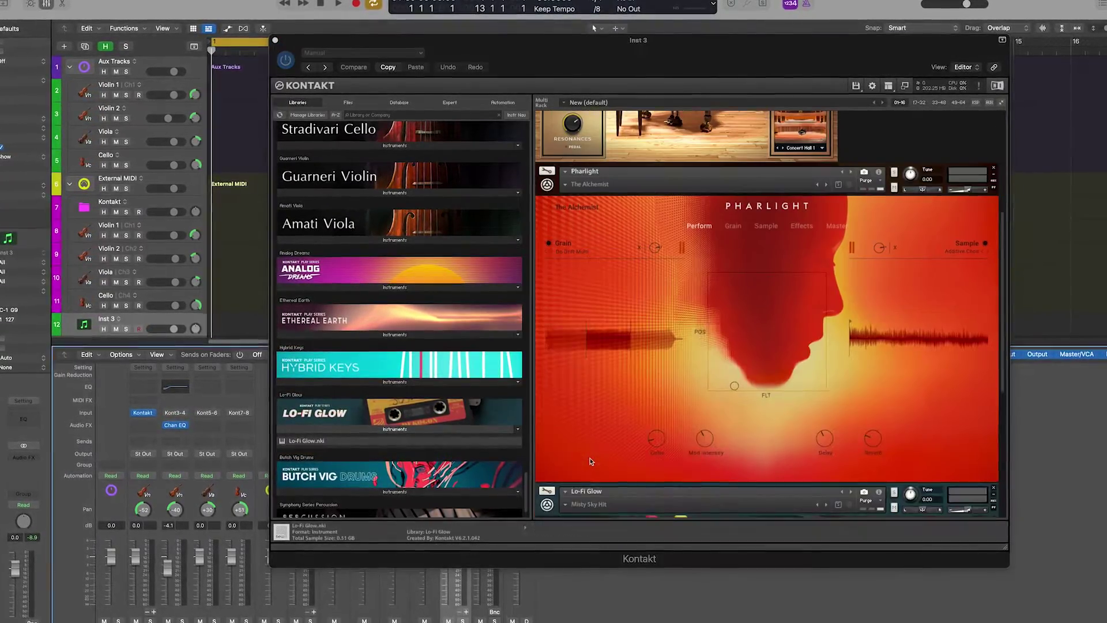
scroll(645, 434, "down", 5)
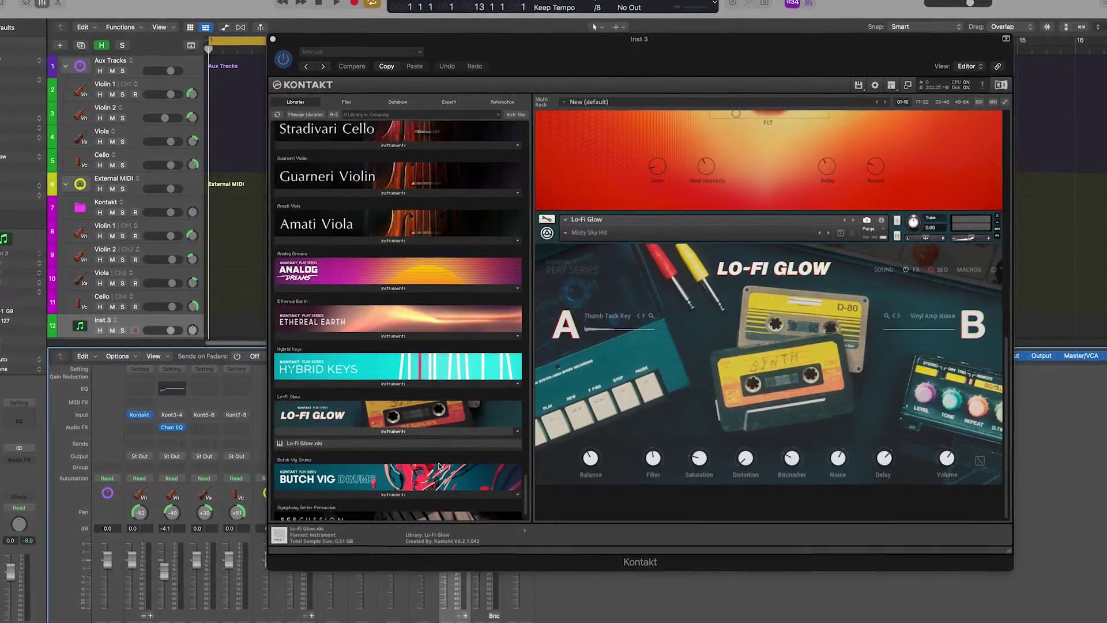
scroll(402, 404, "down", 2)
Step: Expand Butch Vig Drums in the Libraries browser and load it into the rack
left_click(402, 469)
double_click(402, 481)
scroll(403, 346, "up", 5)
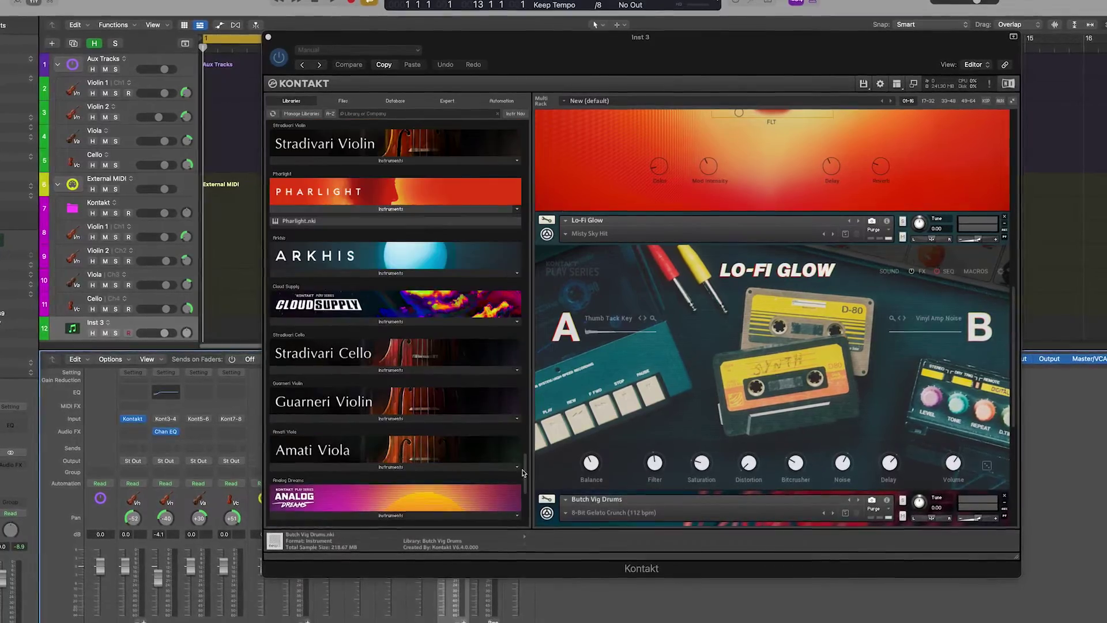
scroll(403, 346, "down", 5)
scroll(522, 486, "up", 4)
scroll(403, 346, "down", 15)
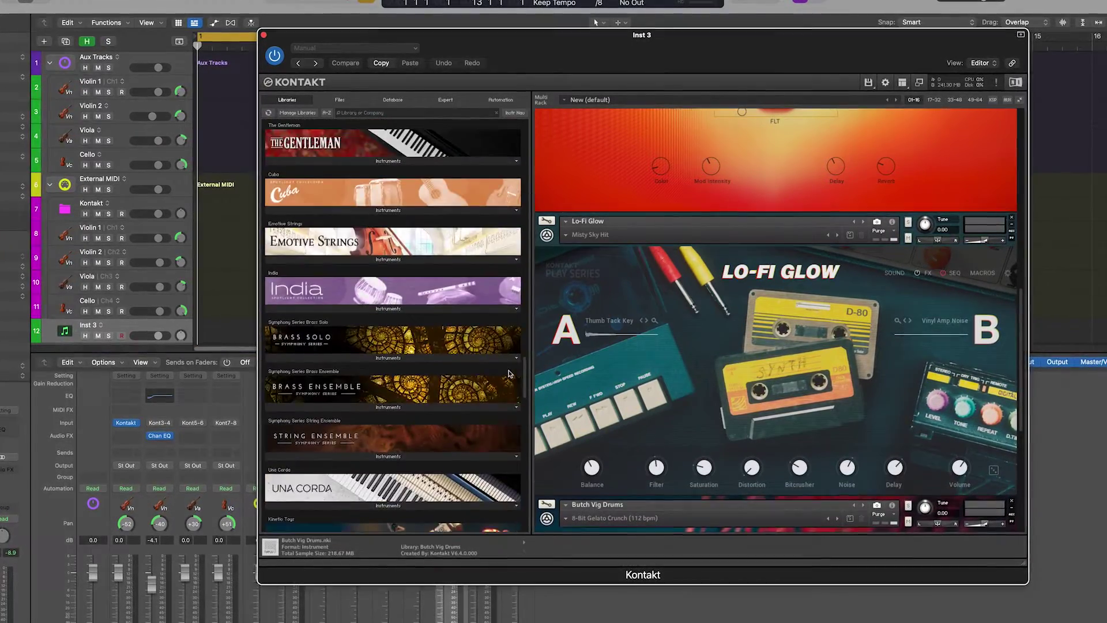
scroll(501, 292, "up", 12)
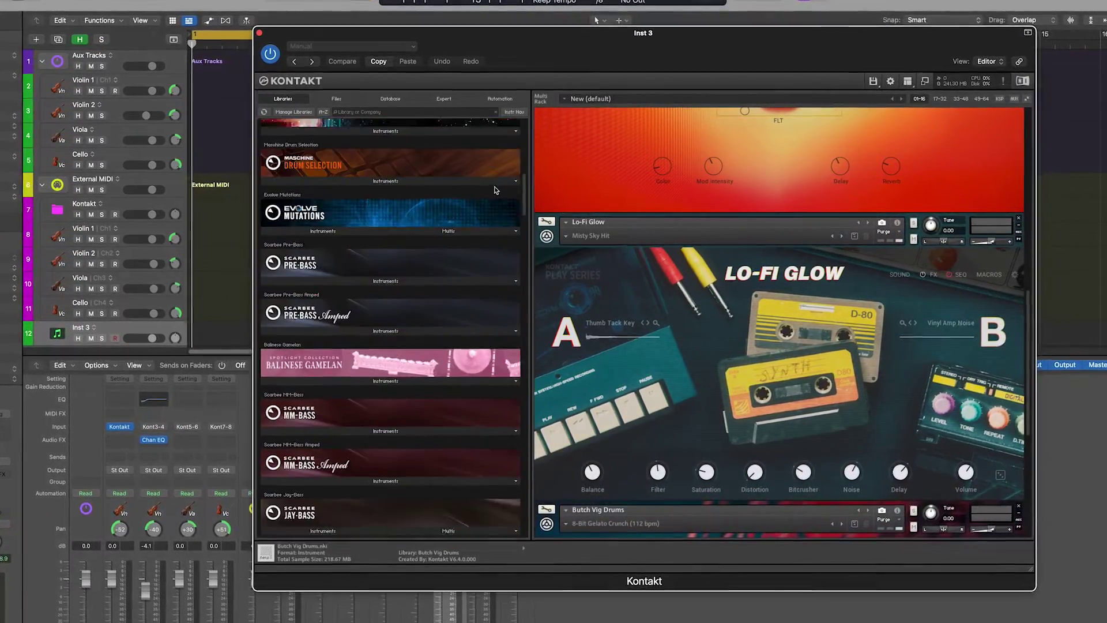
scroll(750, 198, "up", 5)
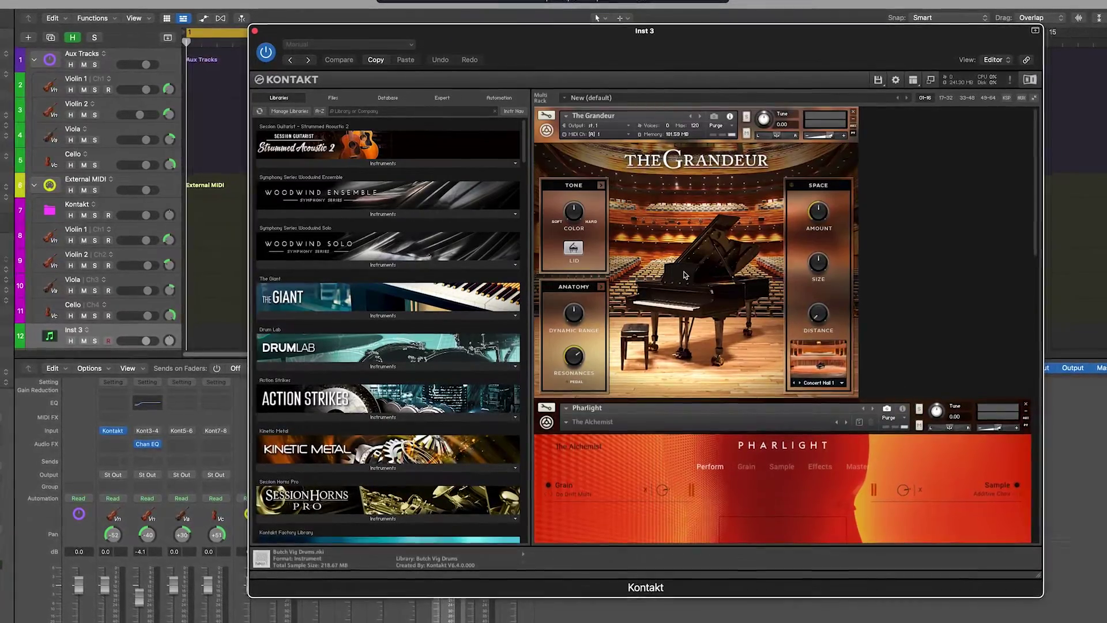
scroll(738, 288, "down", 5)
scroll(734, 334, "down", 5)
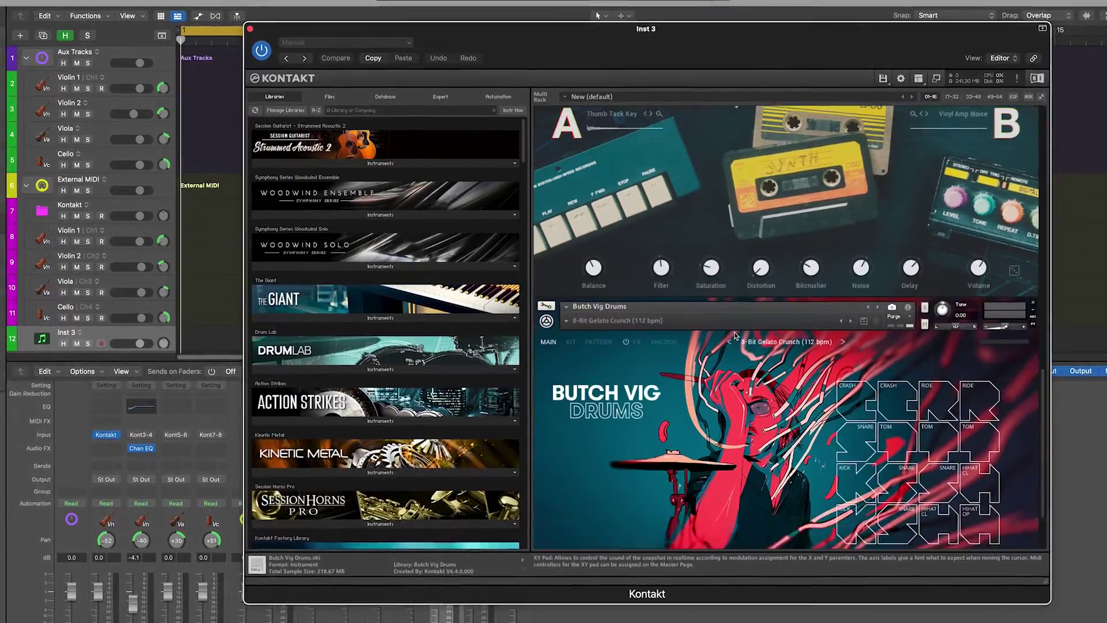
scroll(735, 332, "up", 7)
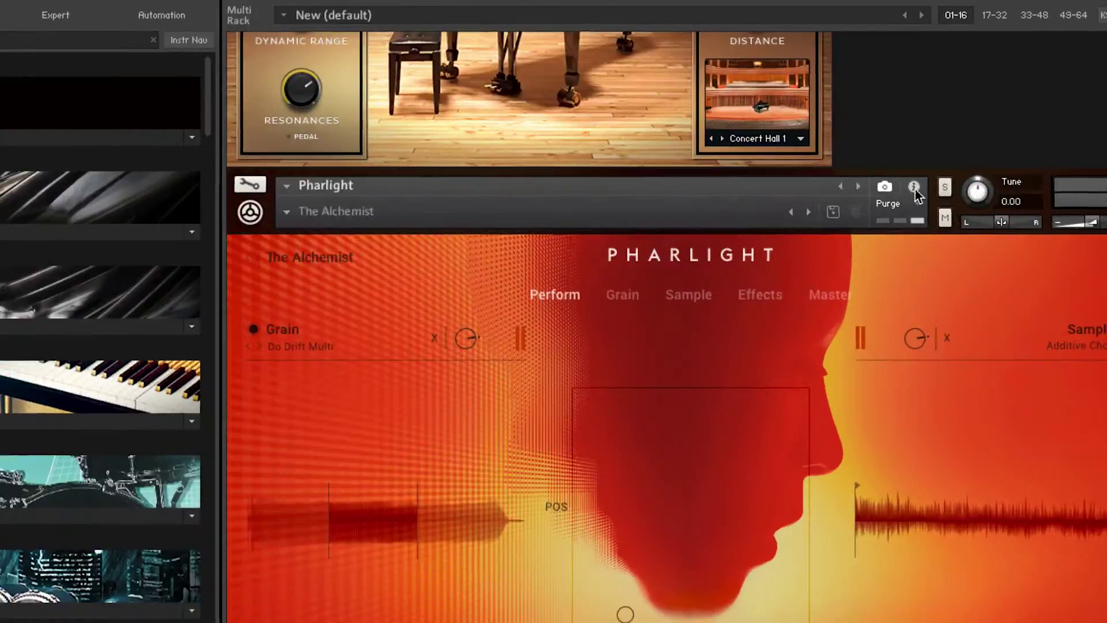
Step: Set Pharlight's MIDI channel to Port A [from host] channel 2
left_click(566, 178)
left_click(600, 196)
mouse_move(358, 253)
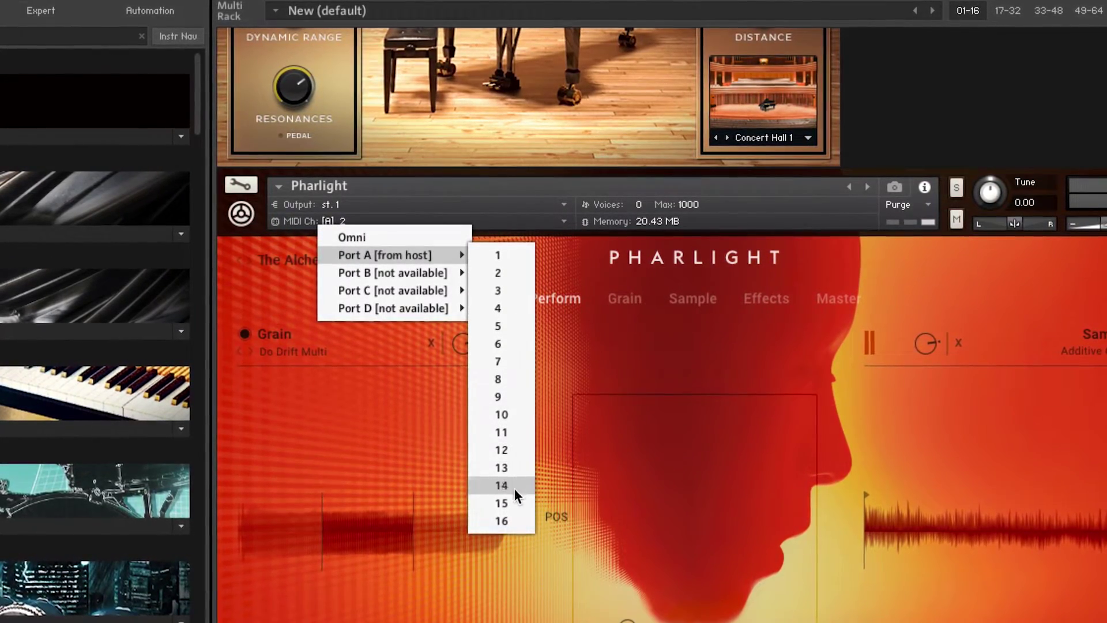
left_click(510, 273)
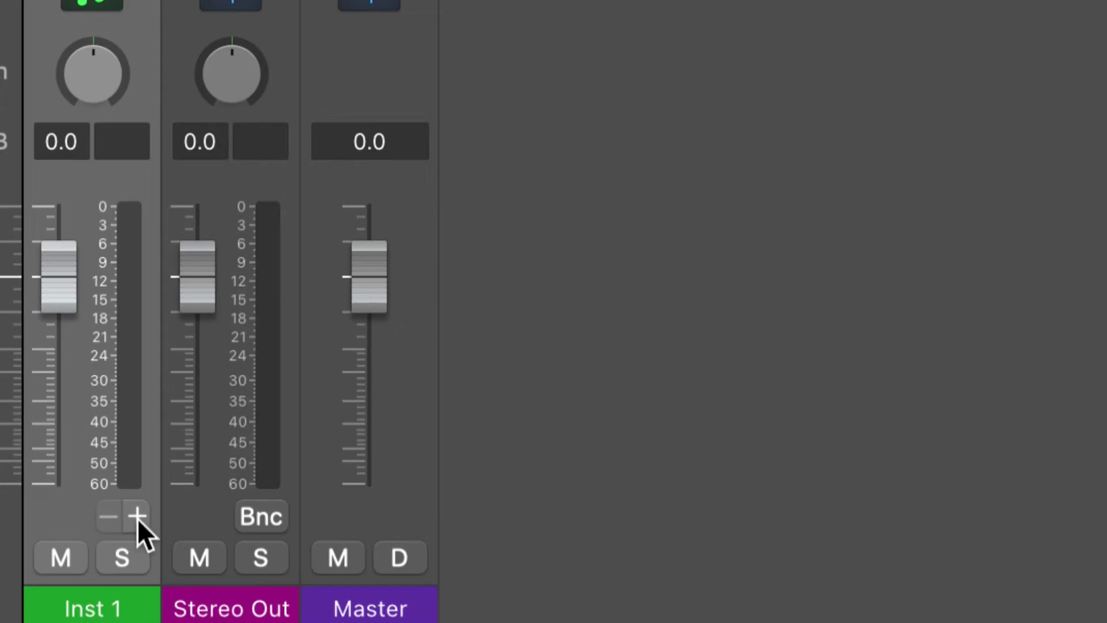
Step: Add aux channel strips and name the first two Violin 1 and Violin 2
left_click(137, 514)
double_click(92, 608)
type("Violin 1")
key("Tab")
type("Violin 2")
key("Tab")
key("Tab")
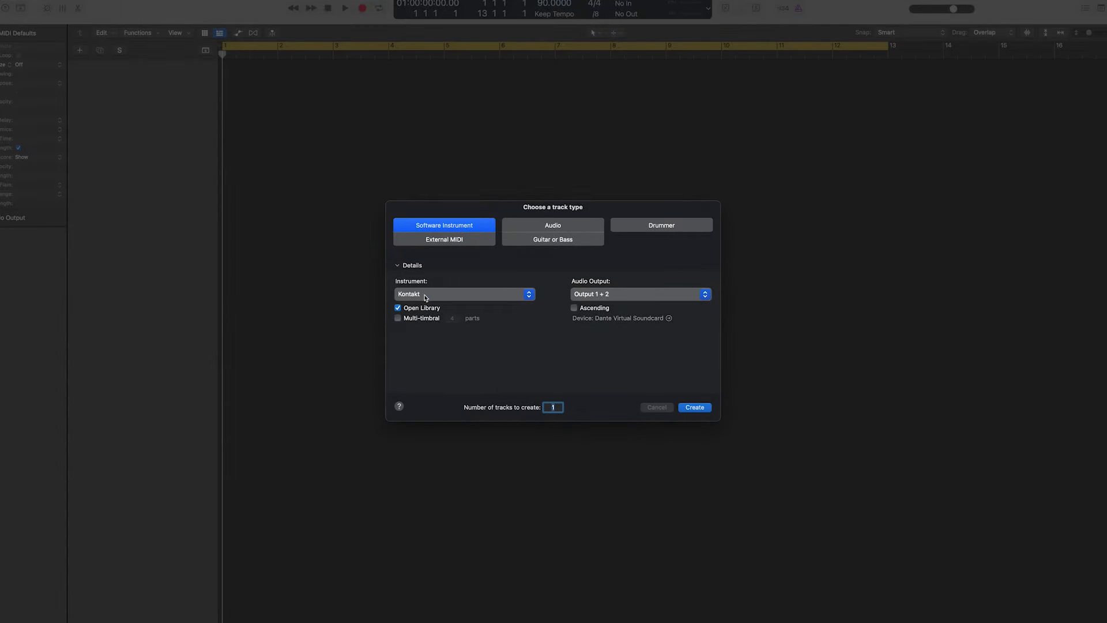
Step: Create an instrument track with Native Instruments Kontakt Multi-Output (16xStereo)
left_click(425, 295)
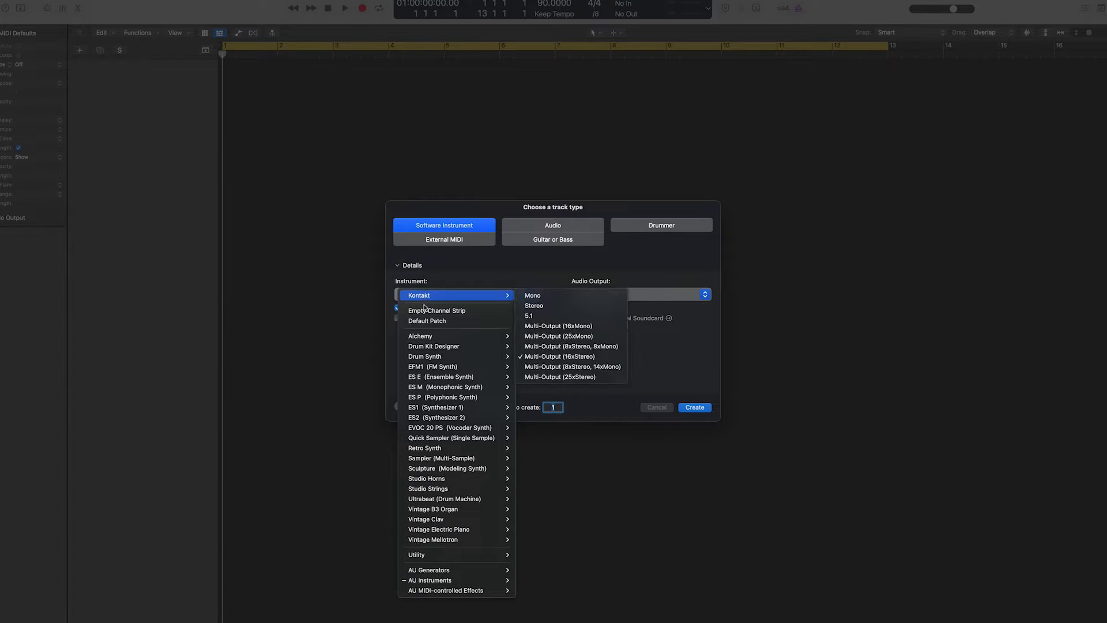
mouse_move(455, 582)
mouse_move(551, 608)
mouse_move(610, 577)
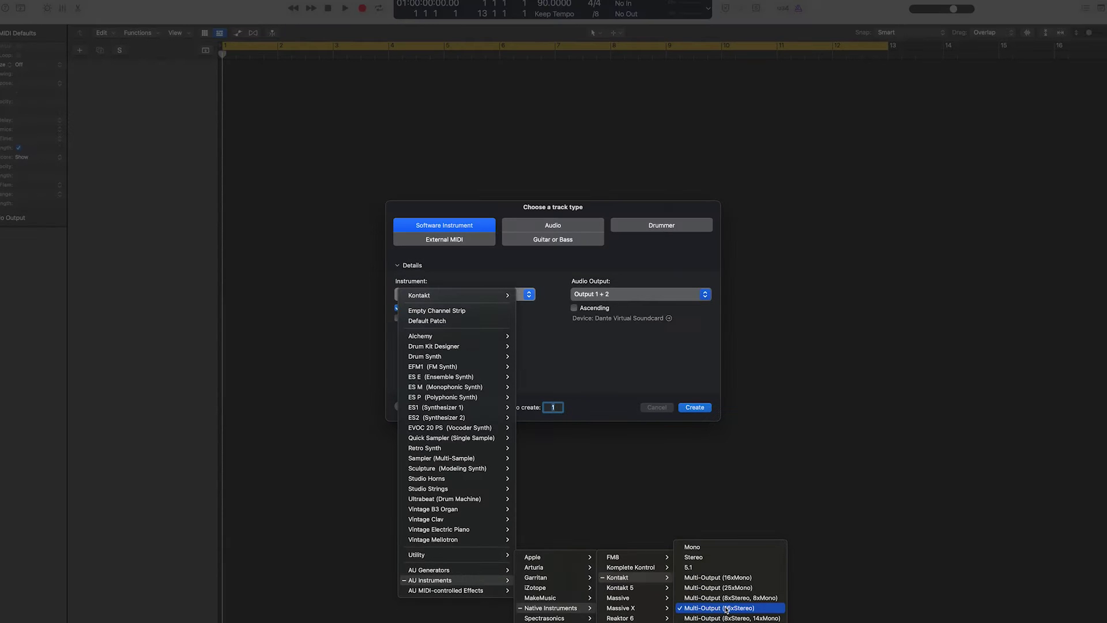
left_click(725, 609)
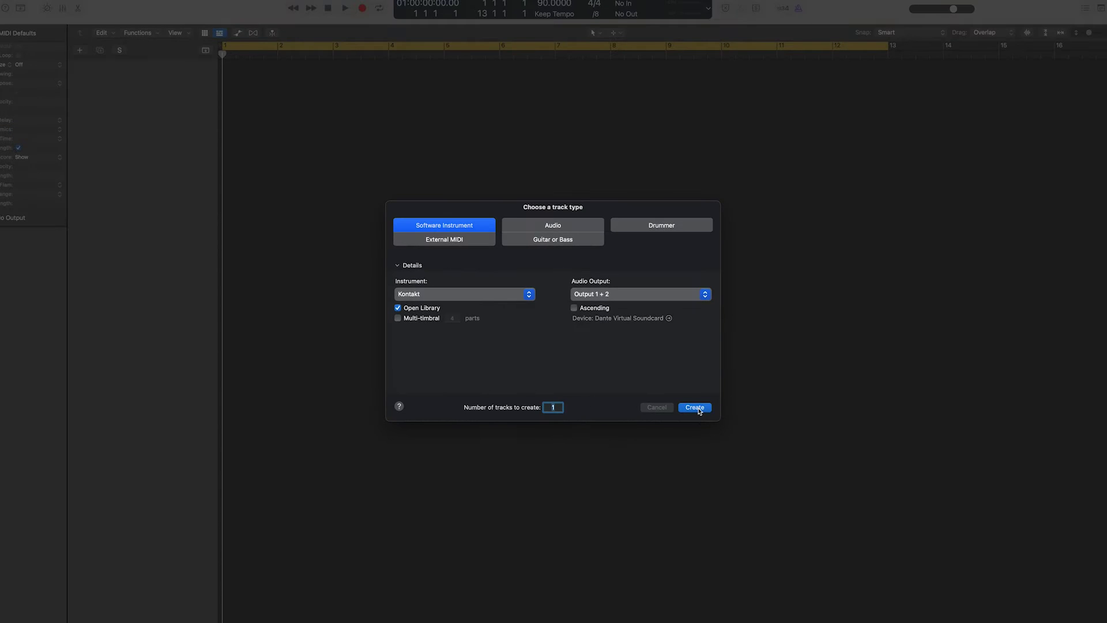
left_click(695, 407)
Step: Expand the String Ensemble and Guarneri Violin libraries and drag Stradivari Violin Multi Mic into the rack
scroll(346, 242, "down", 10)
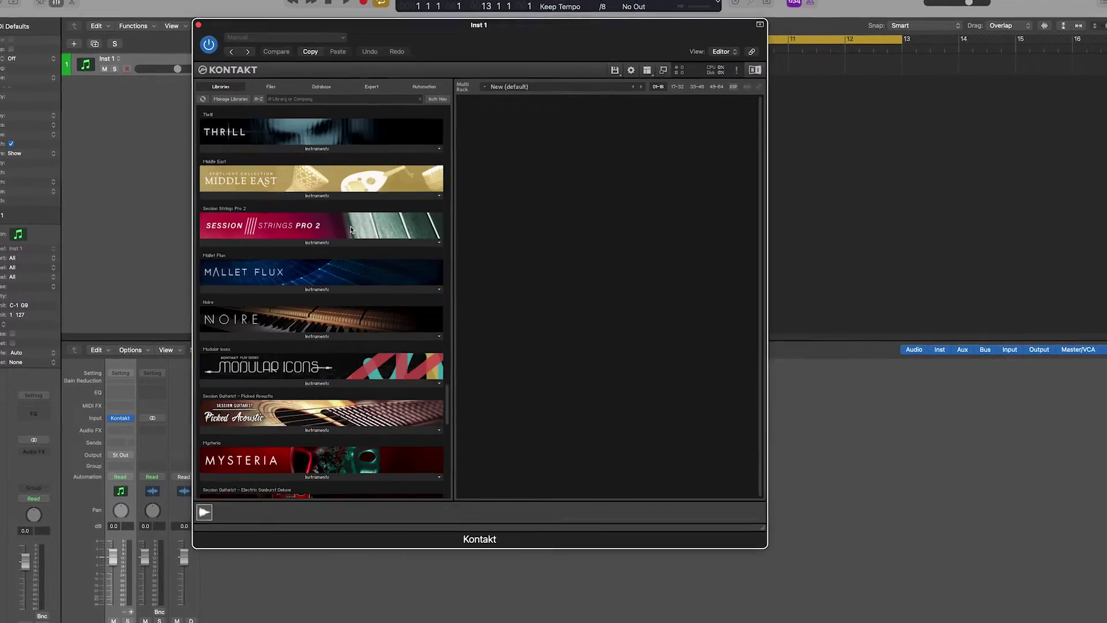
scroll(350, 228, "up", 10)
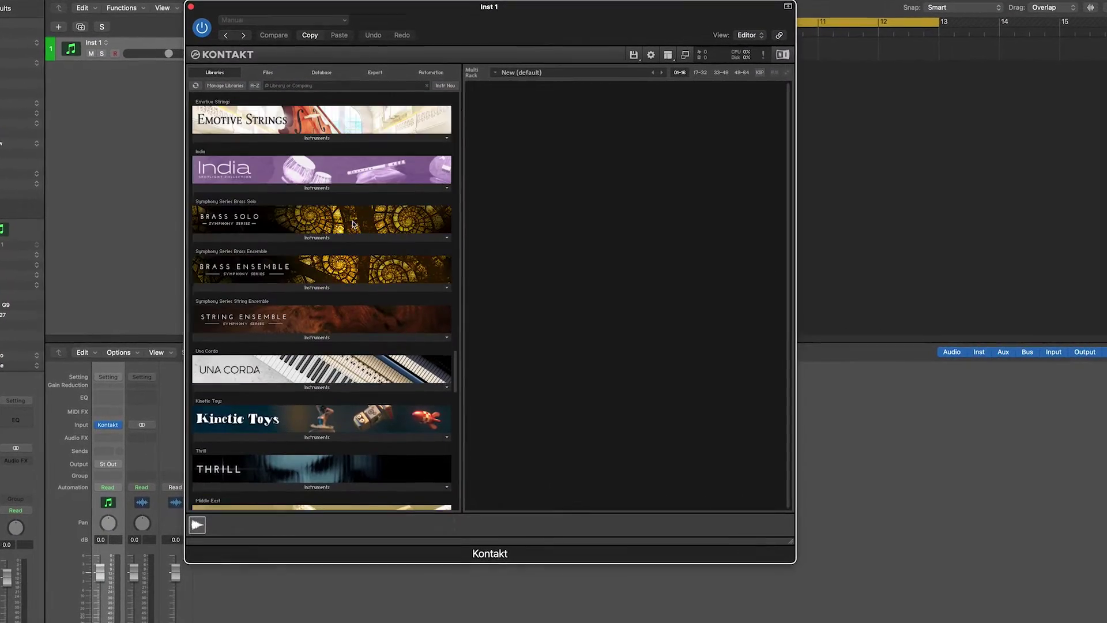
left_click(313, 337)
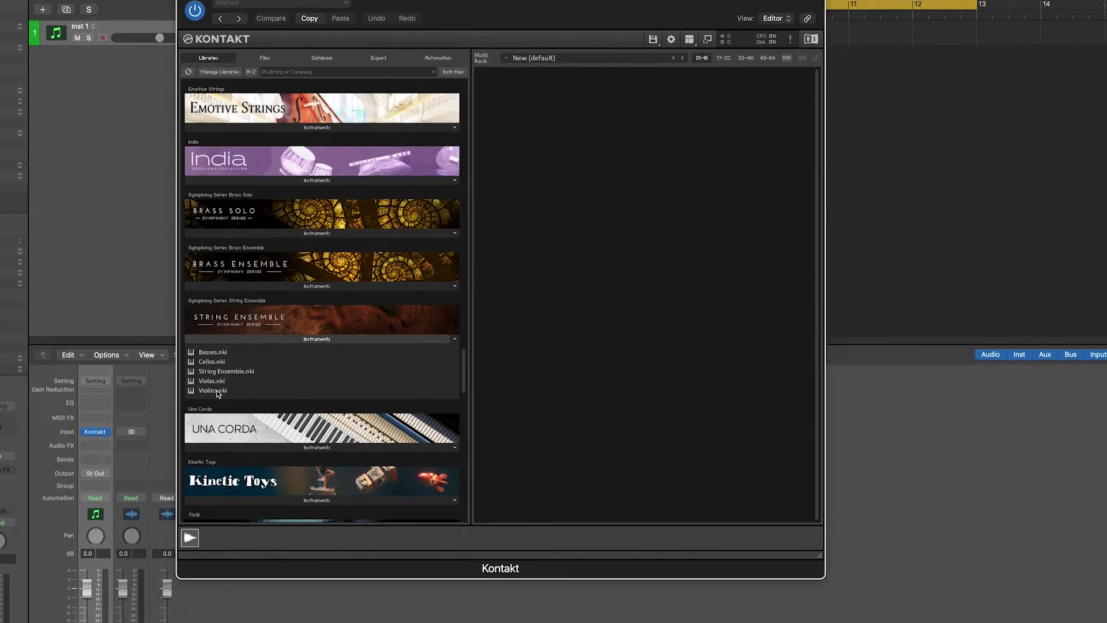
scroll(271, 388, "down", 2)
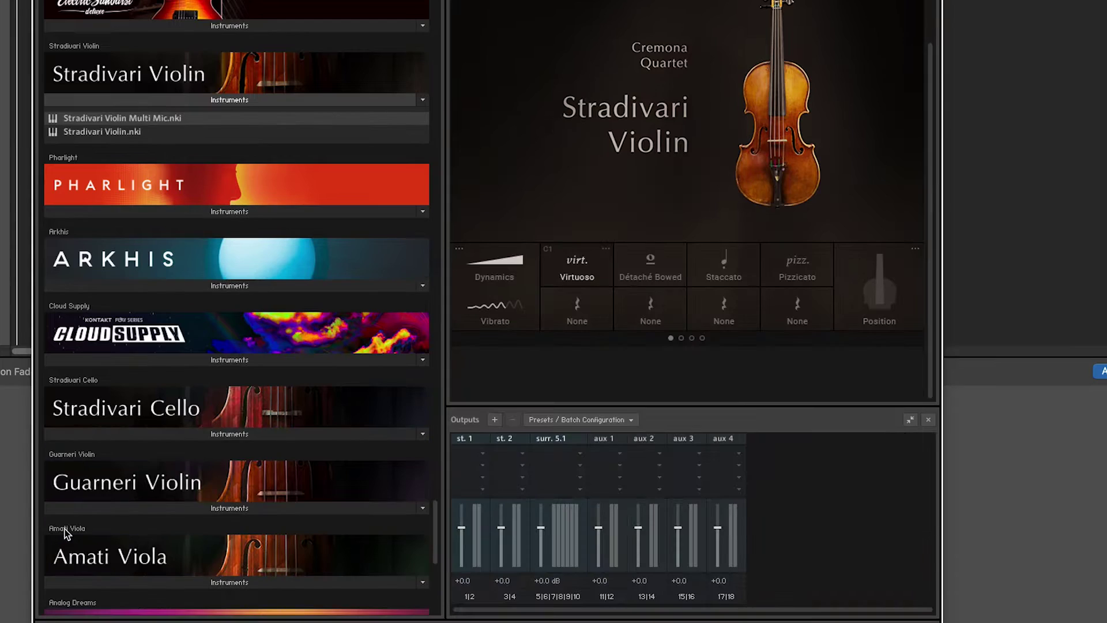
left_click(140, 509)
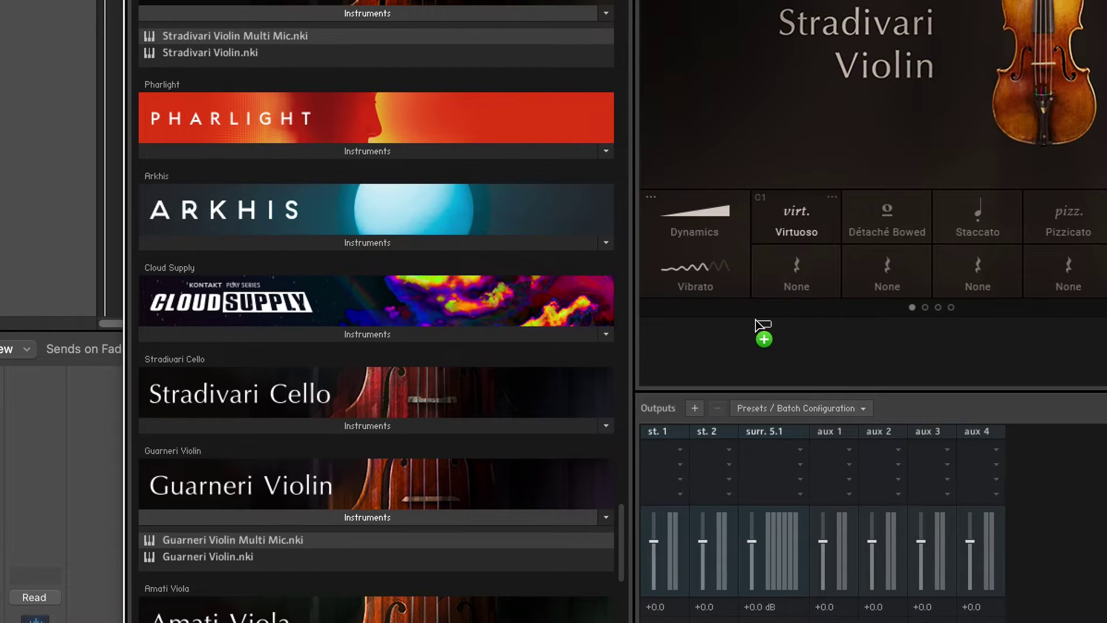
left_click_drag(798, 316, 798, 323)
scroll(374, 404, "down", 5)
scroll(375, 403, "up", 3)
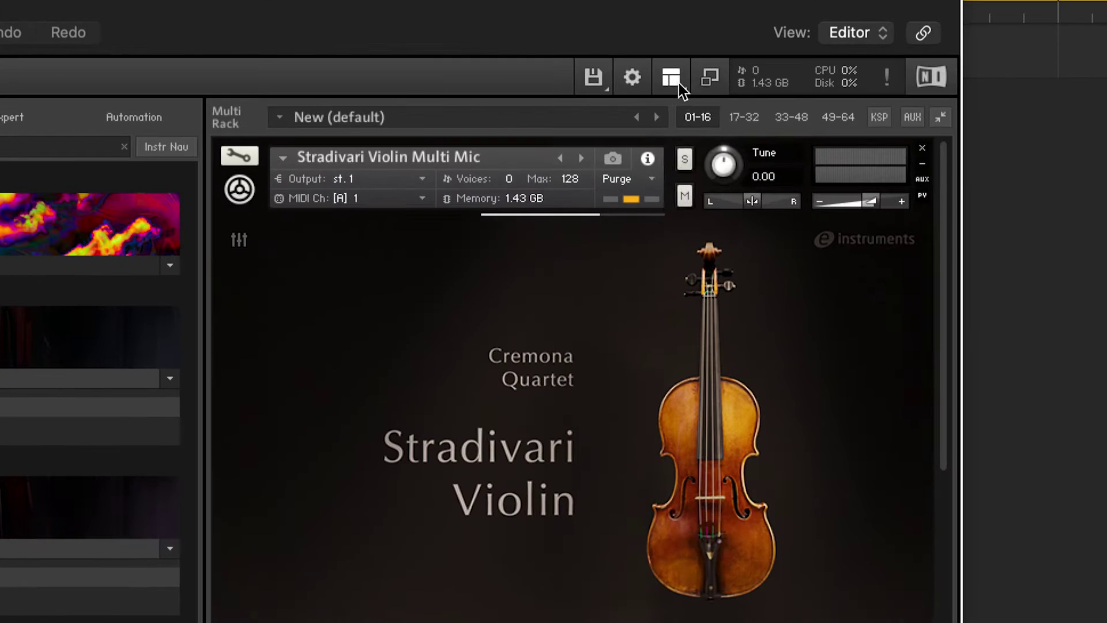
Step: Show Kontakt's Outputs panel and run the batch reset to one channel per instrument, confirming the merge
left_click(676, 81)
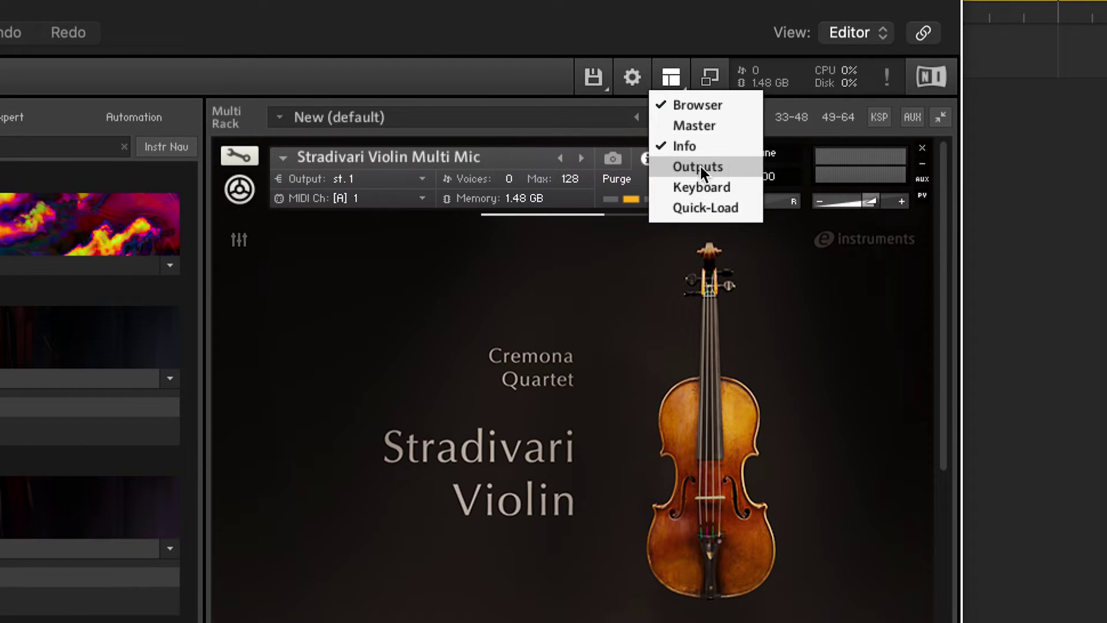
left_click(677, 166)
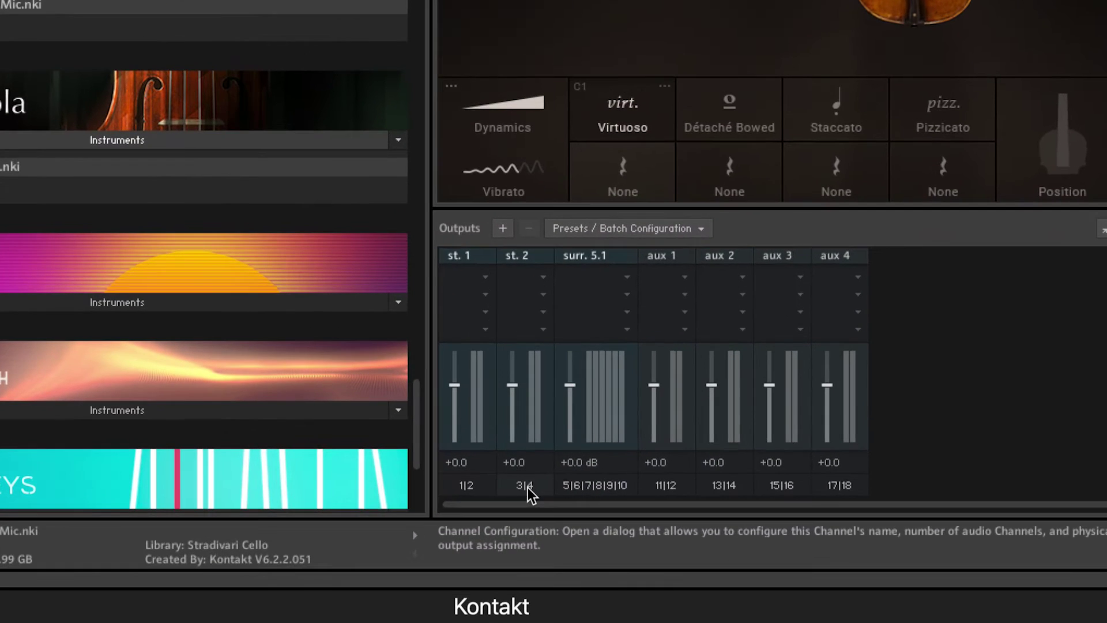
left_click(600, 230)
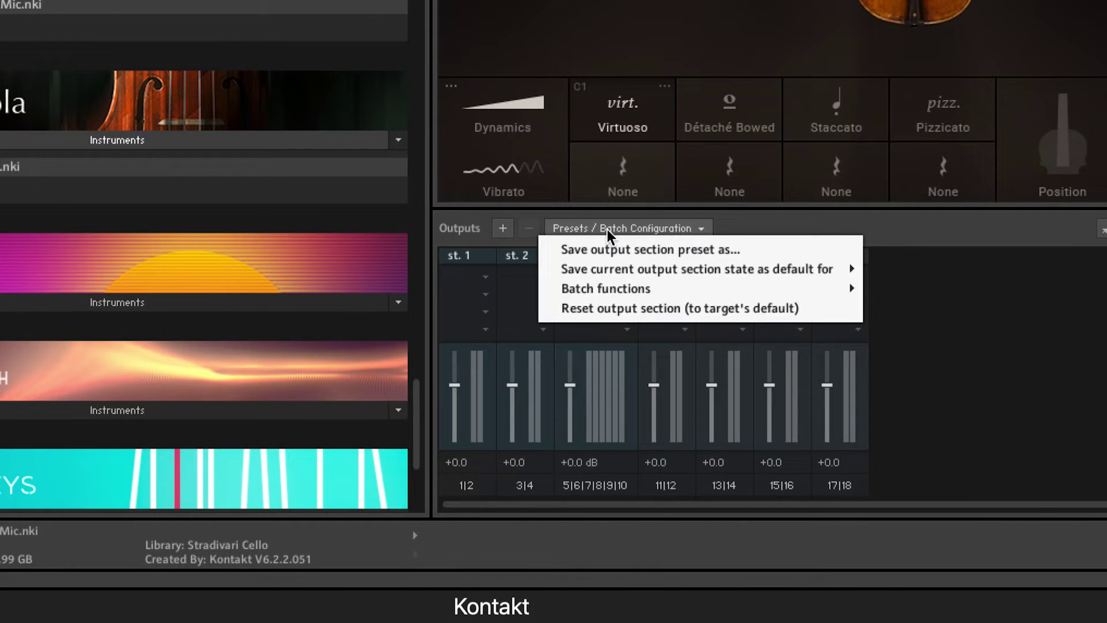
mouse_move(599, 290)
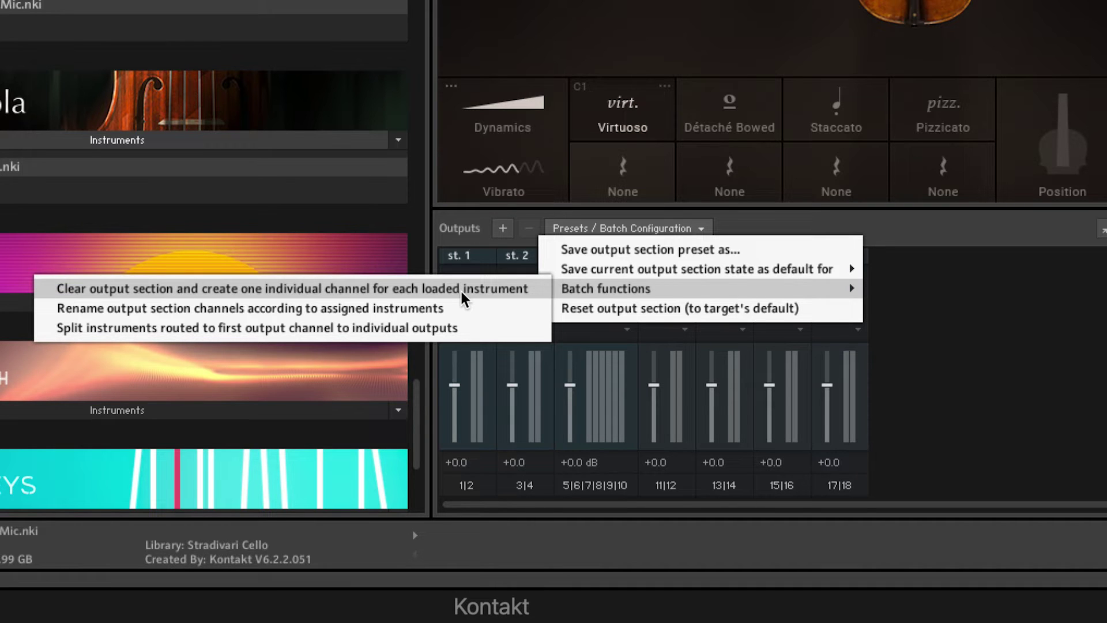
left_click(507, 287)
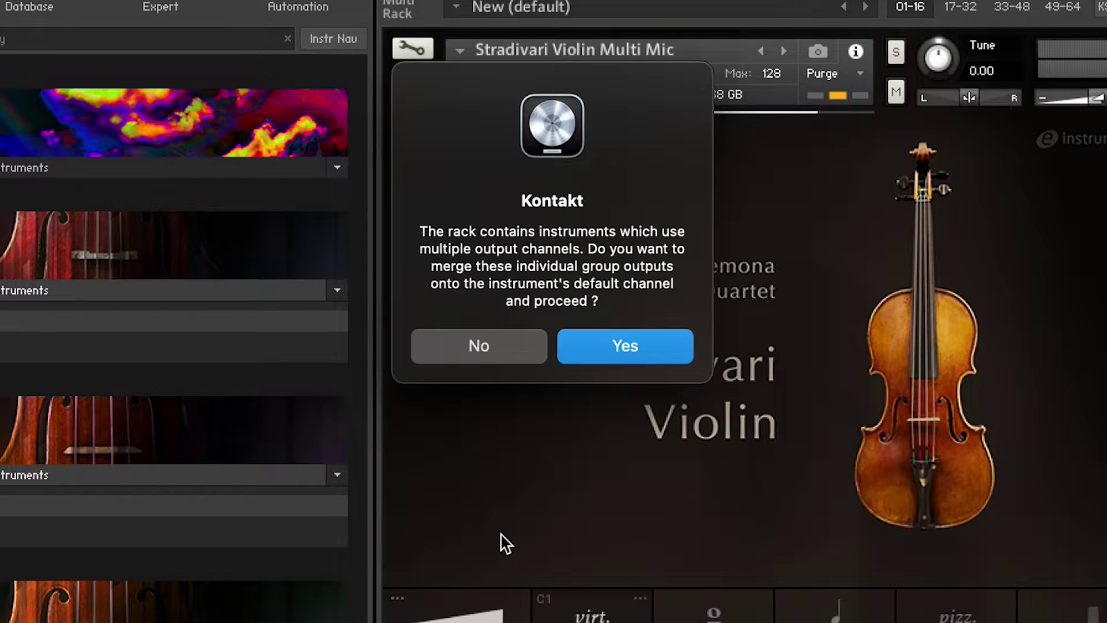
key("Return")
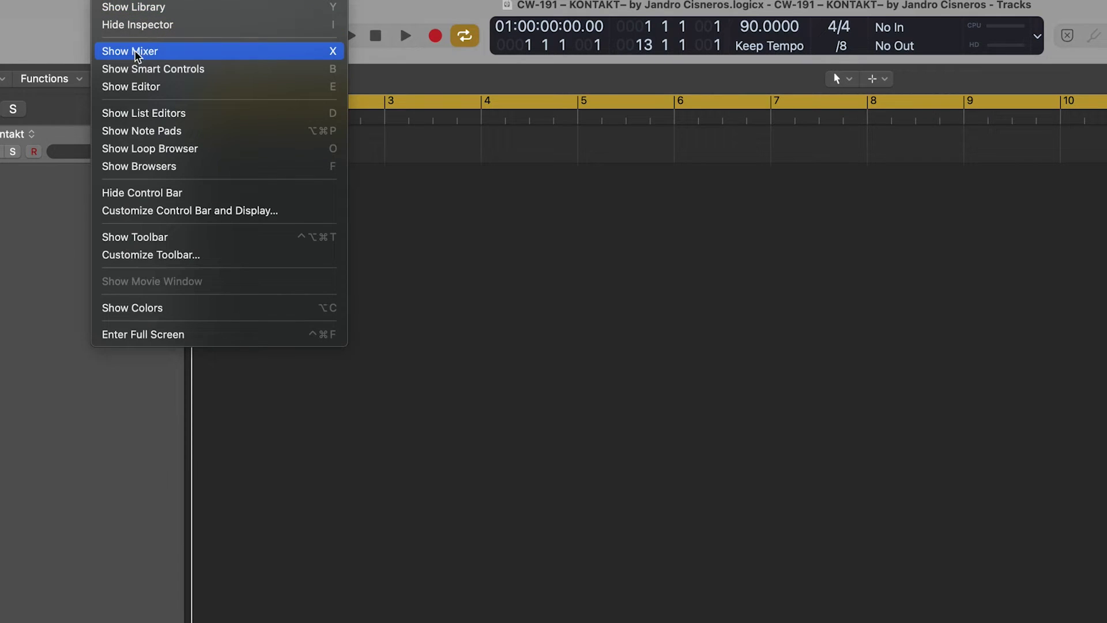
Step: In the mixer, select the Inst 1 strip and add three aux channel strips
left_click(182, 57)
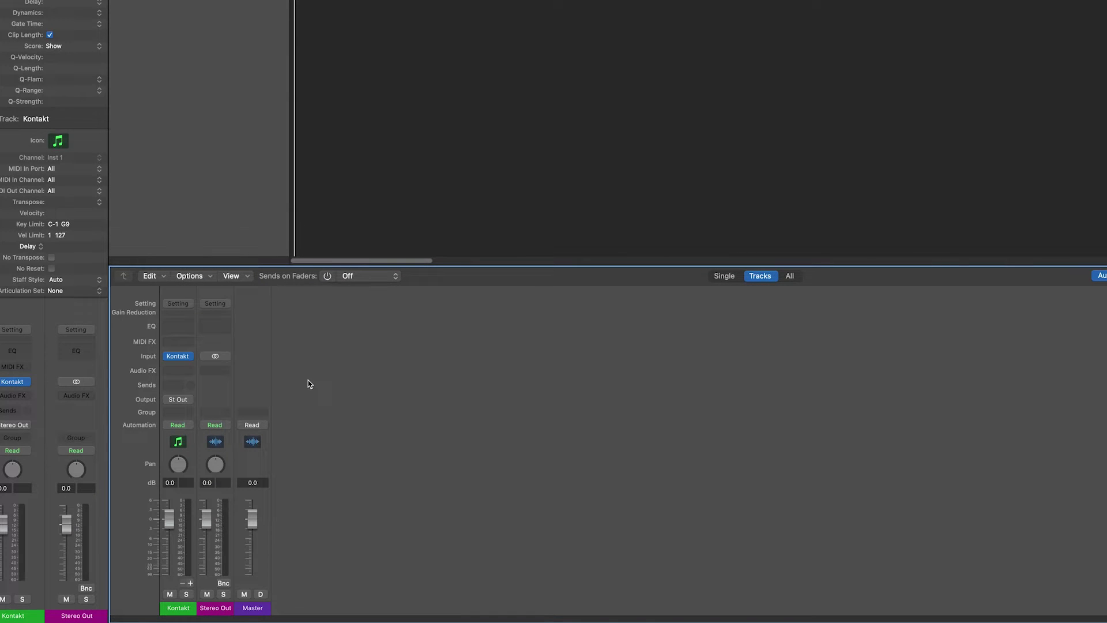
left_click(179, 608)
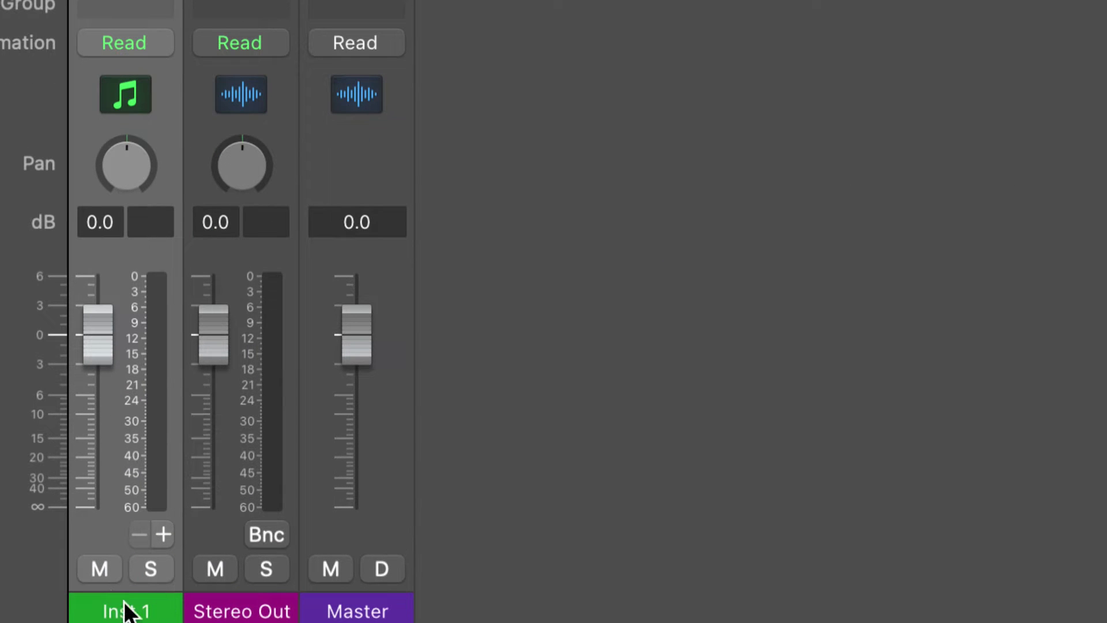
left_click(164, 534)
left_click(164, 533)
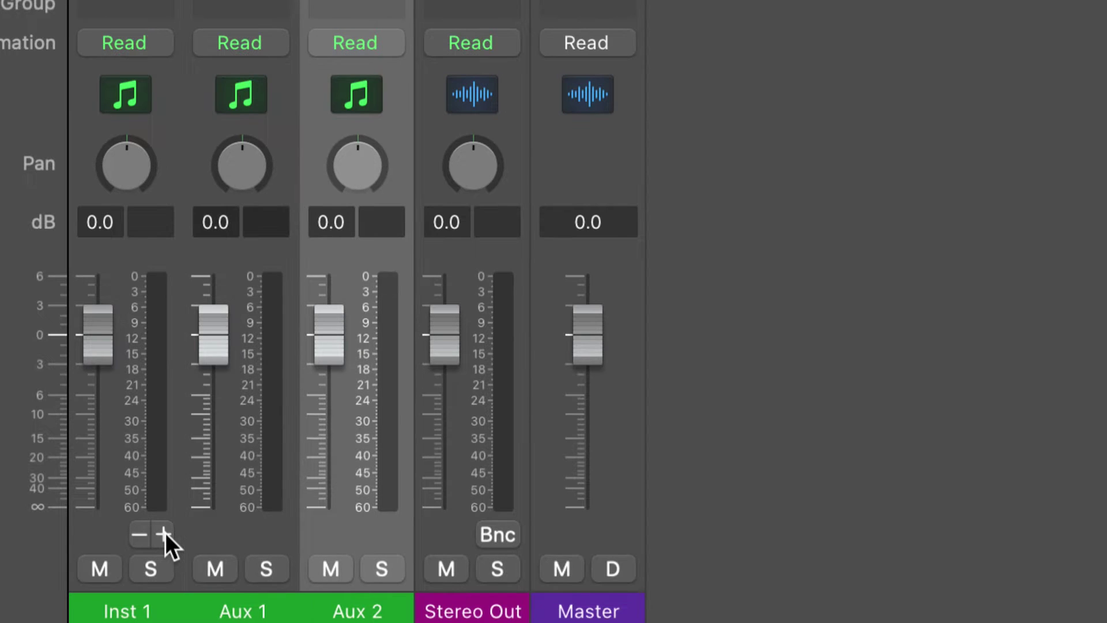
left_click(163, 533)
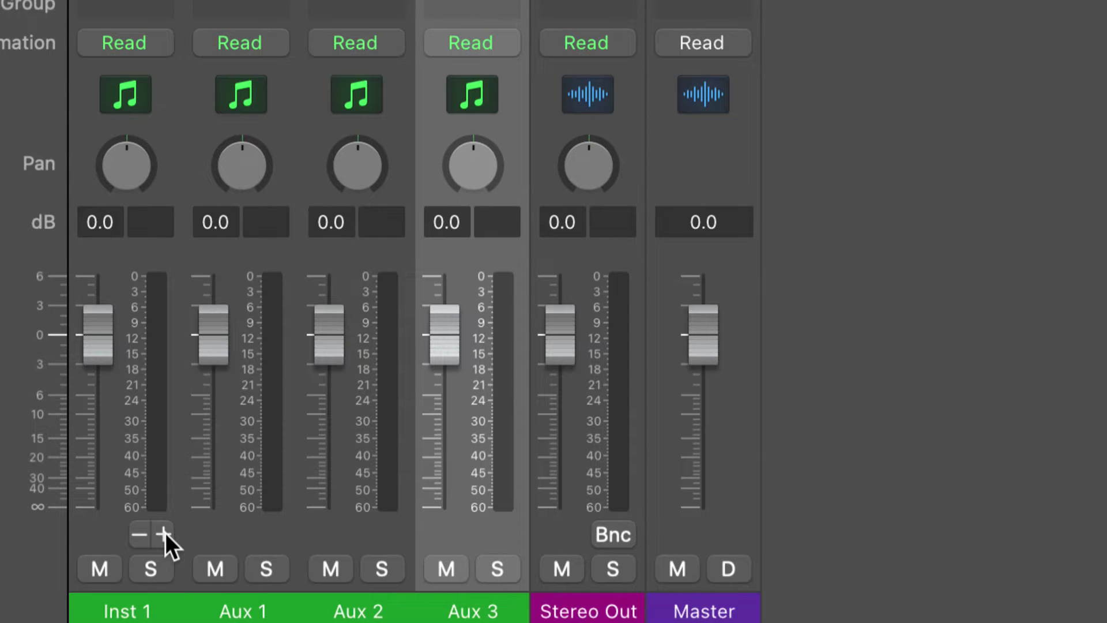
Step: Name the four strips Violin 1, Violin 2, Viola and Cello
double_click(139, 610)
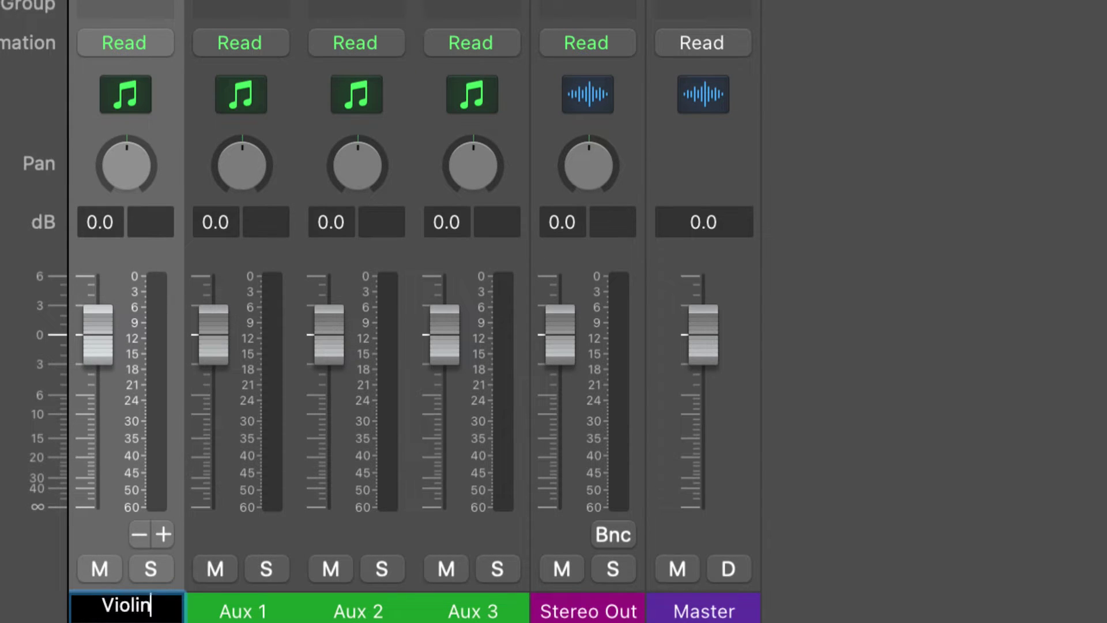
key("Tab")
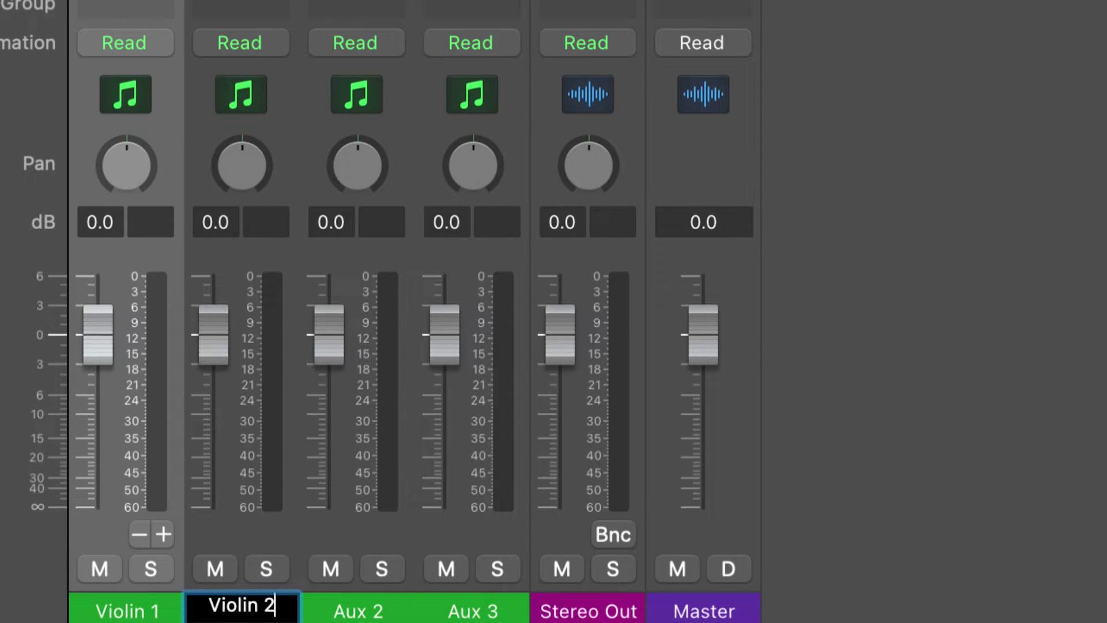
key("Tab")
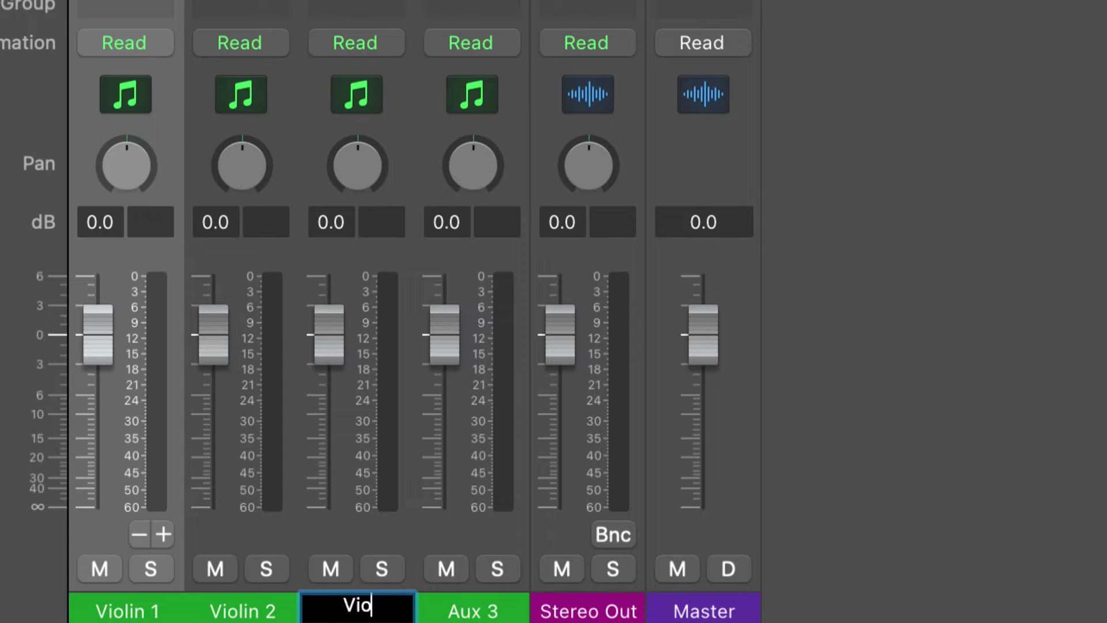
type("Vio")
key("BackSpace")
key("BackSpace")
key("BackSpace")
key("Tab")
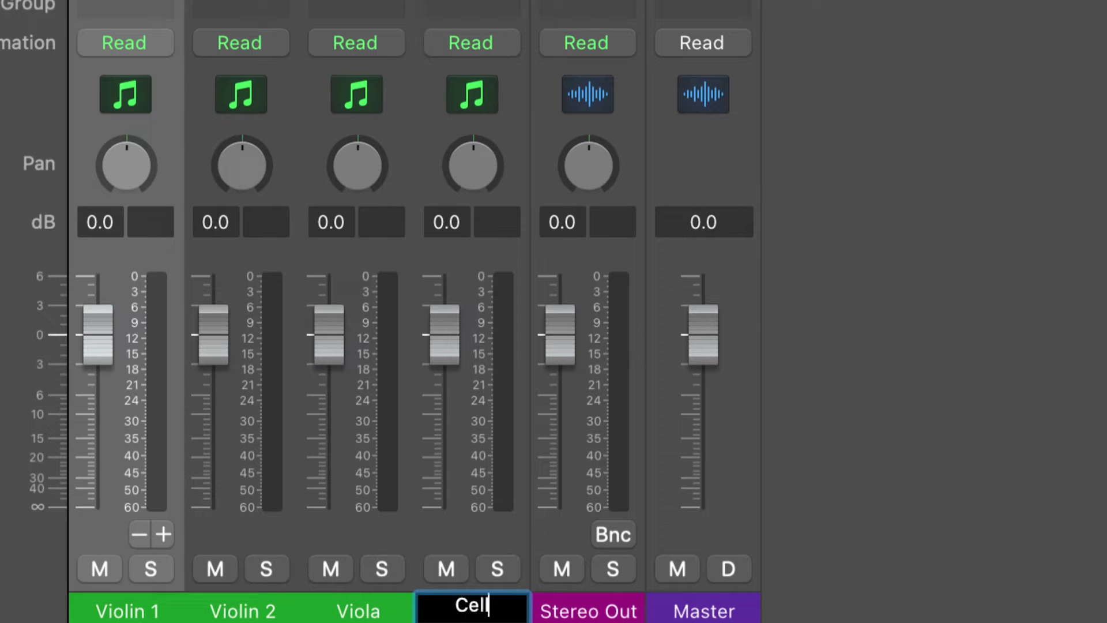
key("Return")
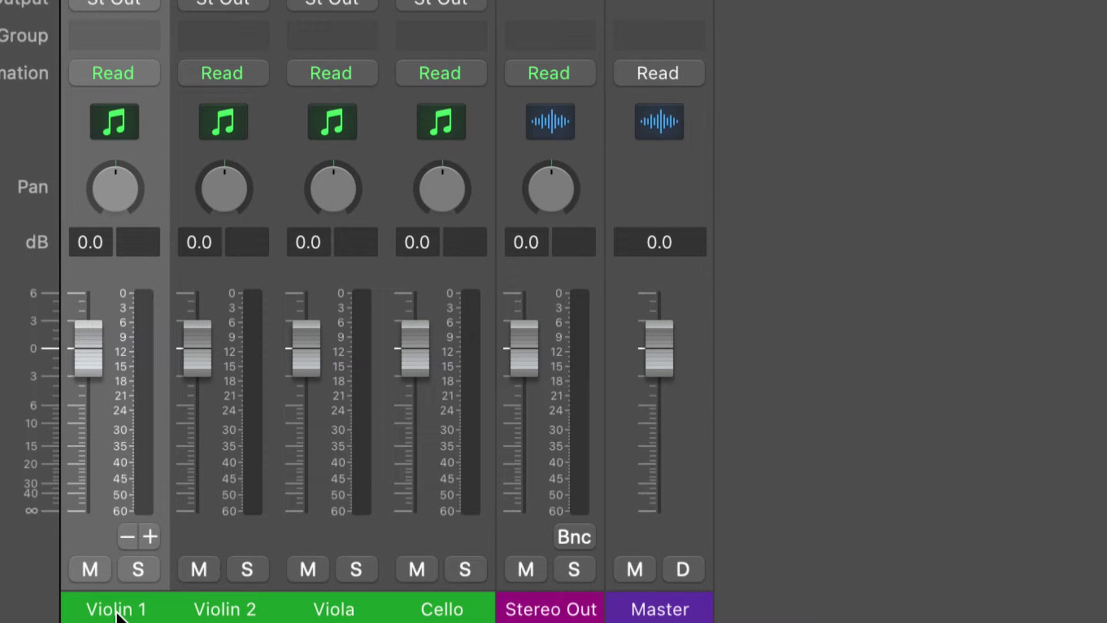
Step: Select all four string strips and create tracks for them from the context menu
left_click(445, 539, "shift")
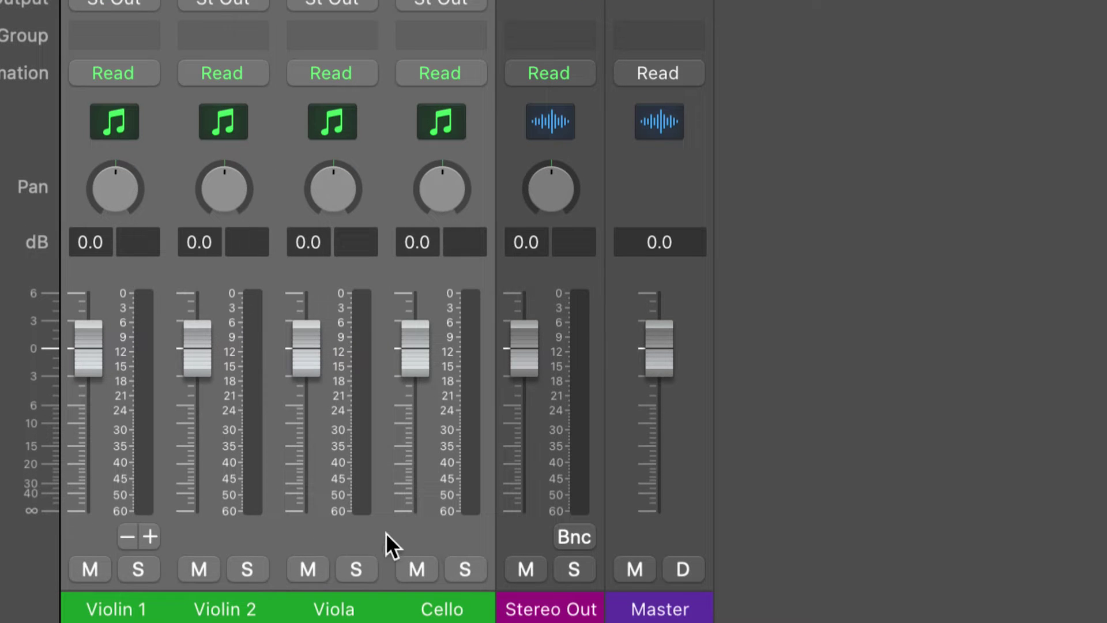
right_click(282, 538)
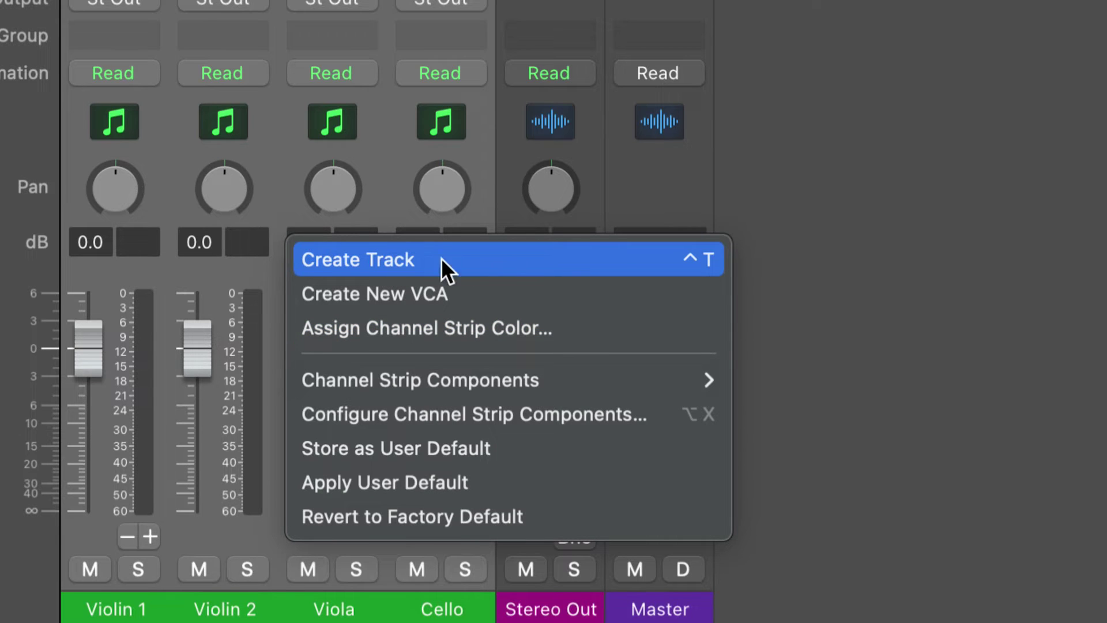
left_click(549, 260)
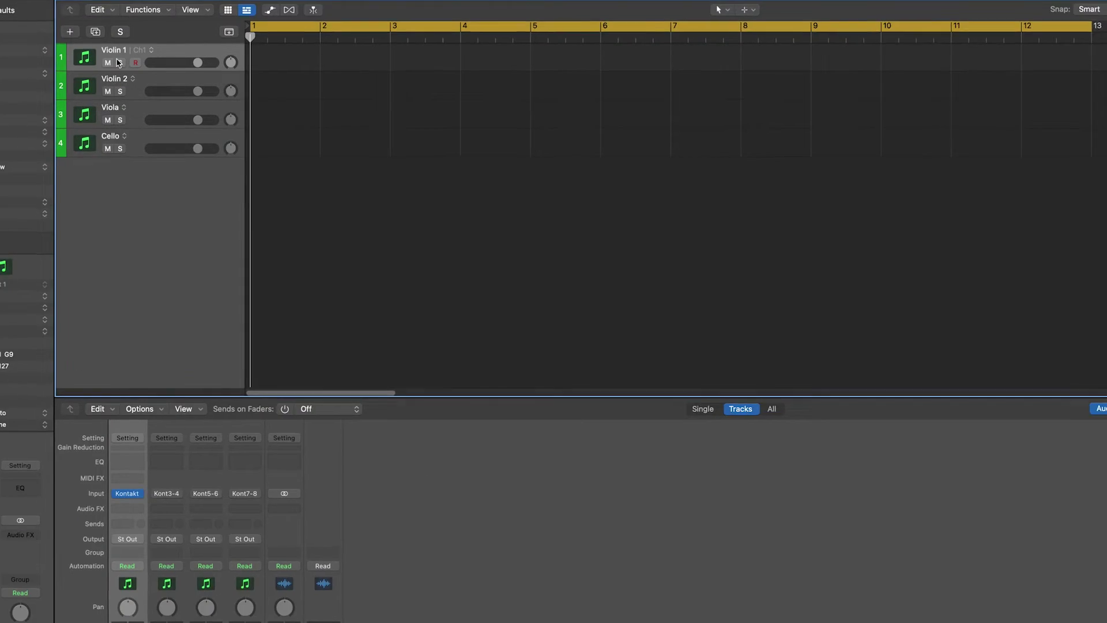
Step: Select the Viola, Cello and Violin 2 tracks in turn
left_click(137, 120)
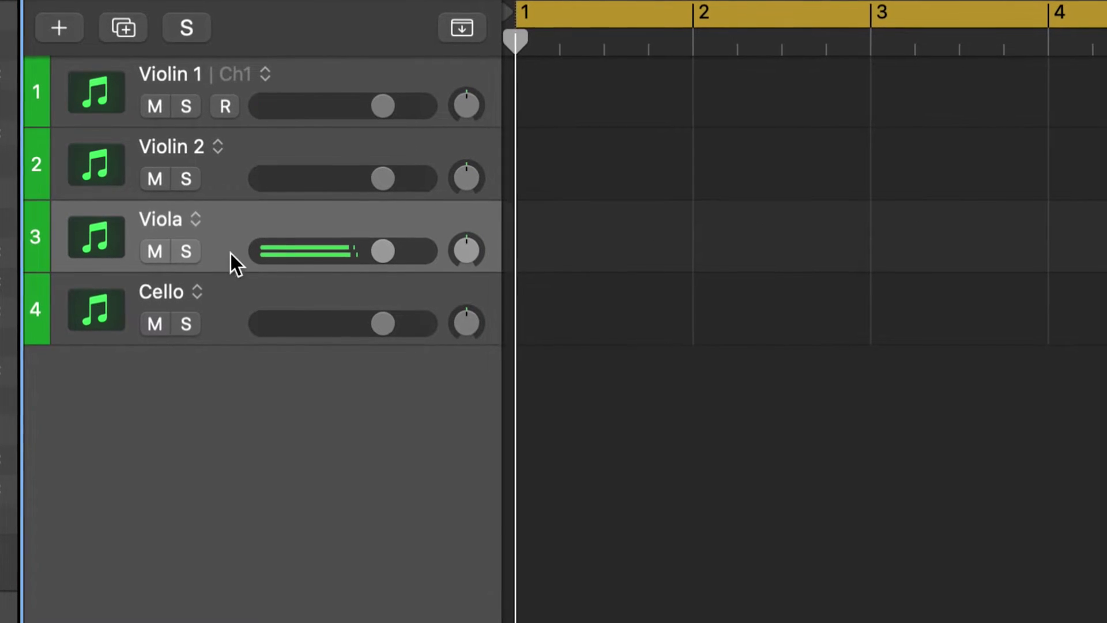
left_click(235, 303)
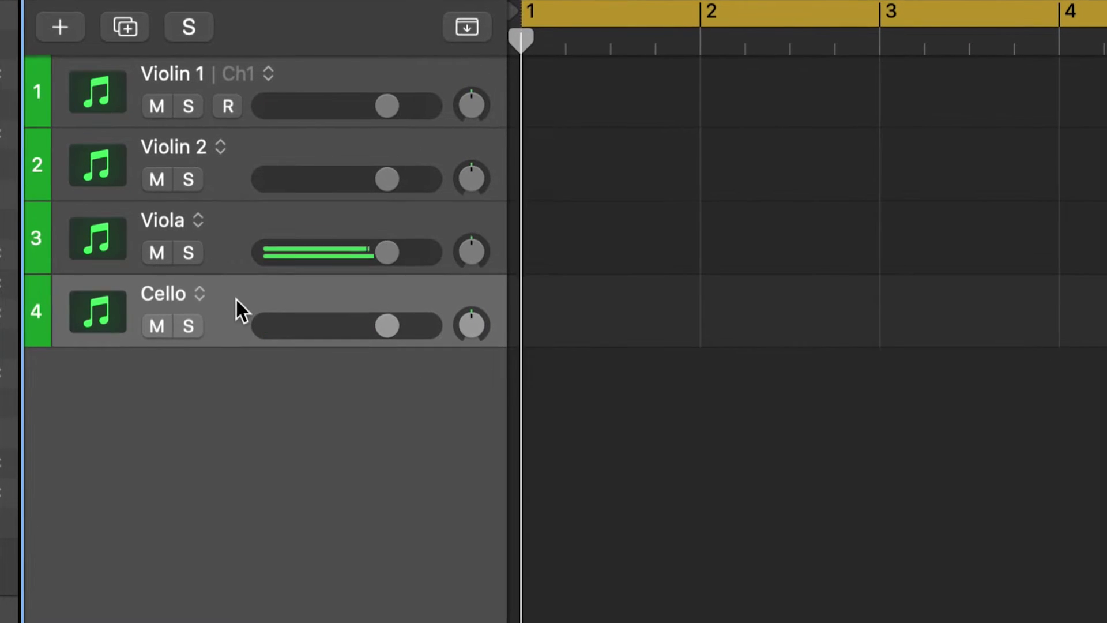
left_click(249, 162)
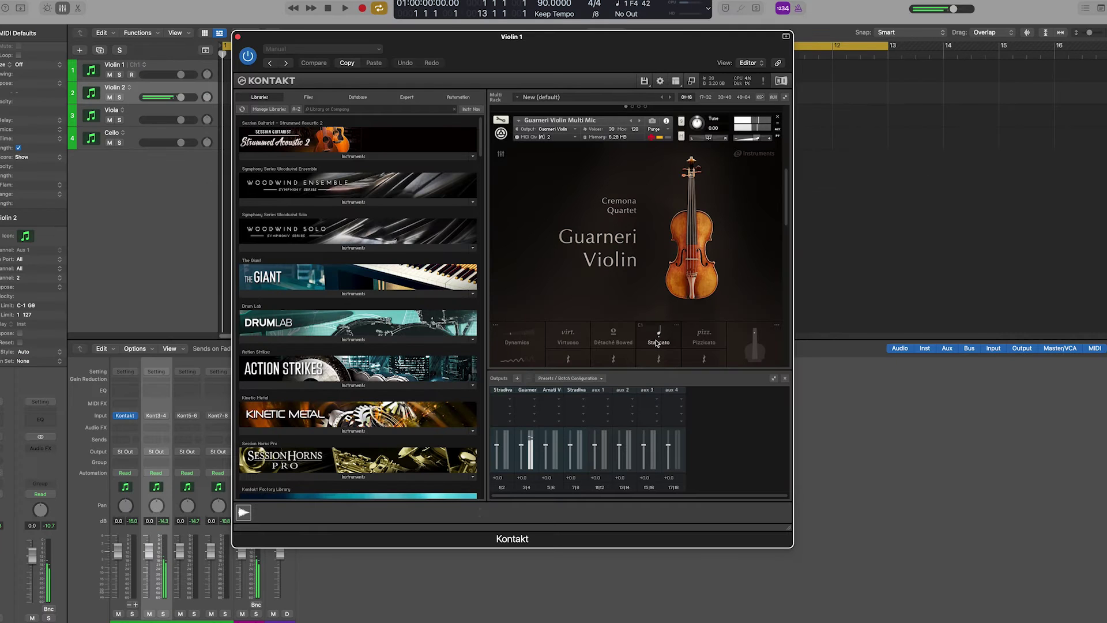
scroll(656, 347, "down", 2)
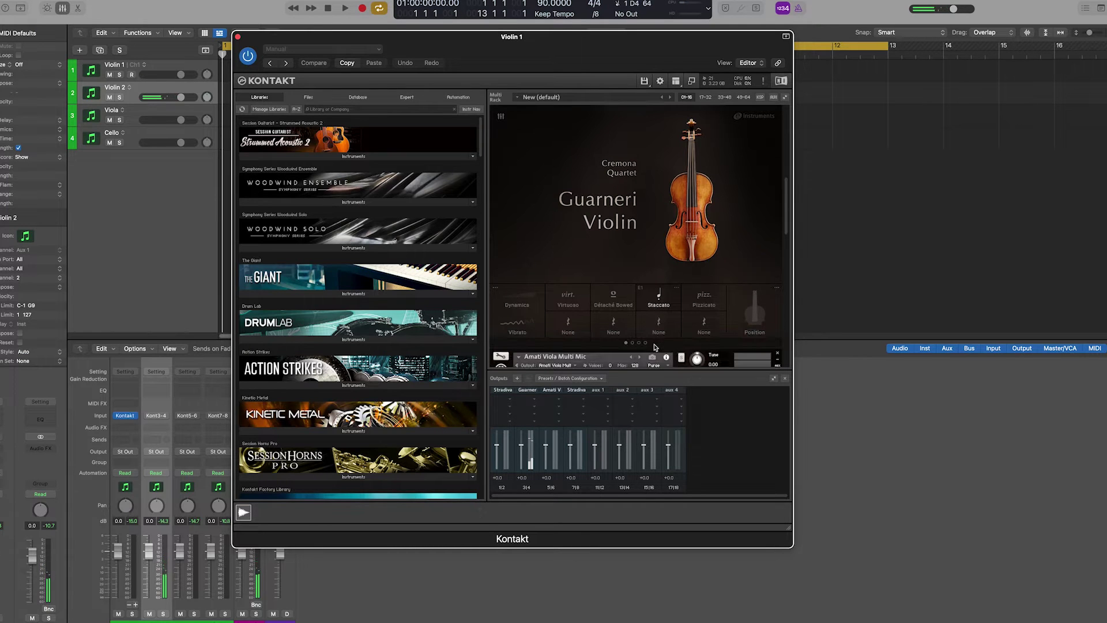
scroll(648, 342, "up", 10)
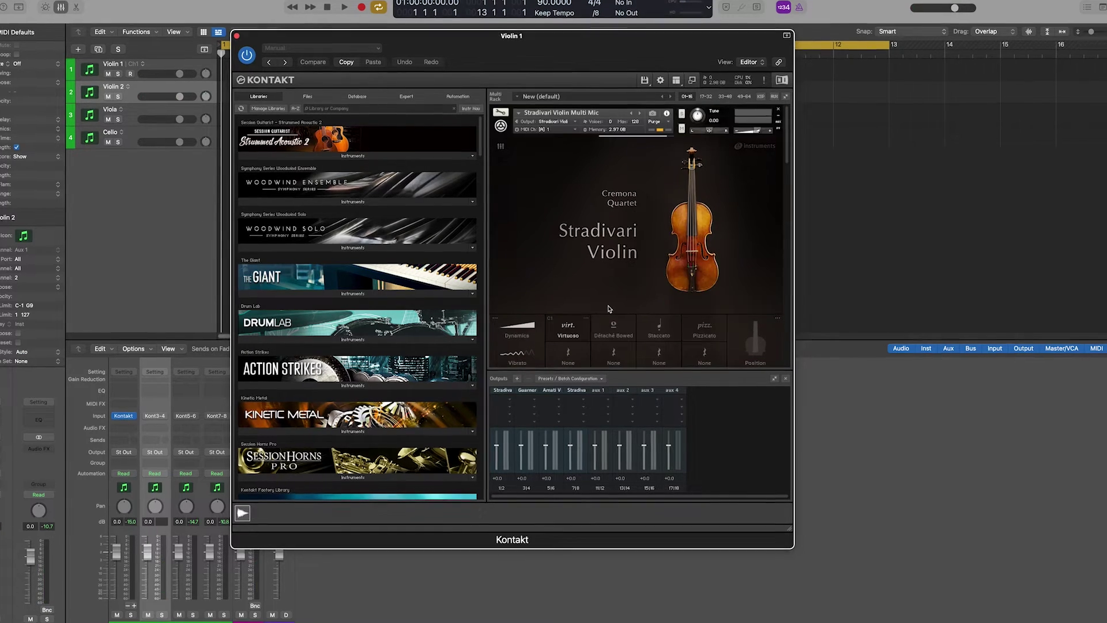
scroll(610, 309, "down", 4)
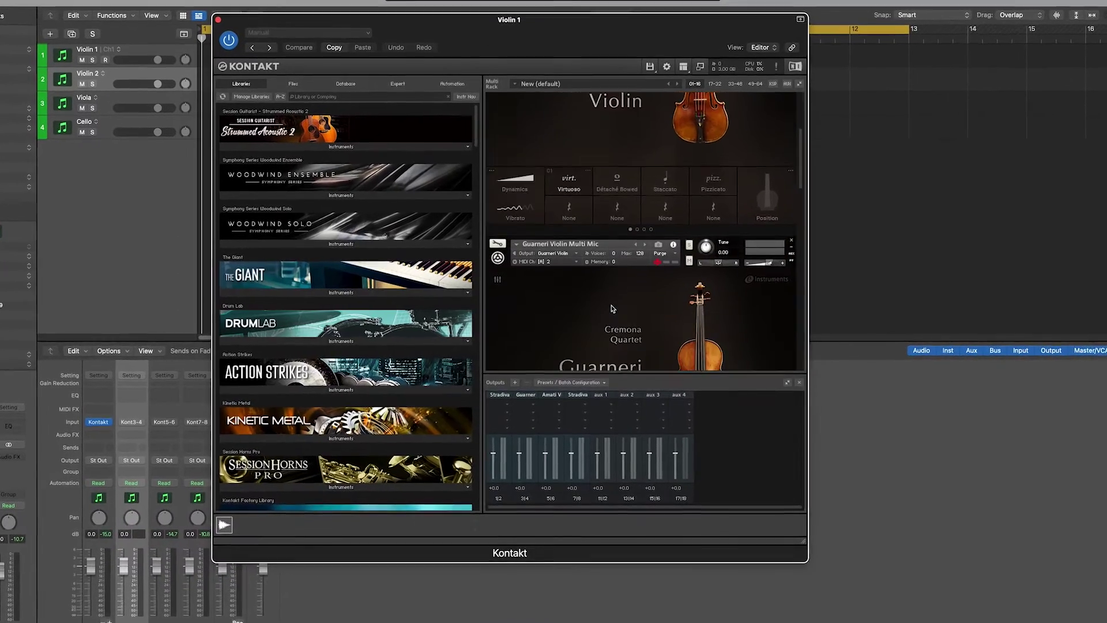
scroll(612, 309, "down", 5)
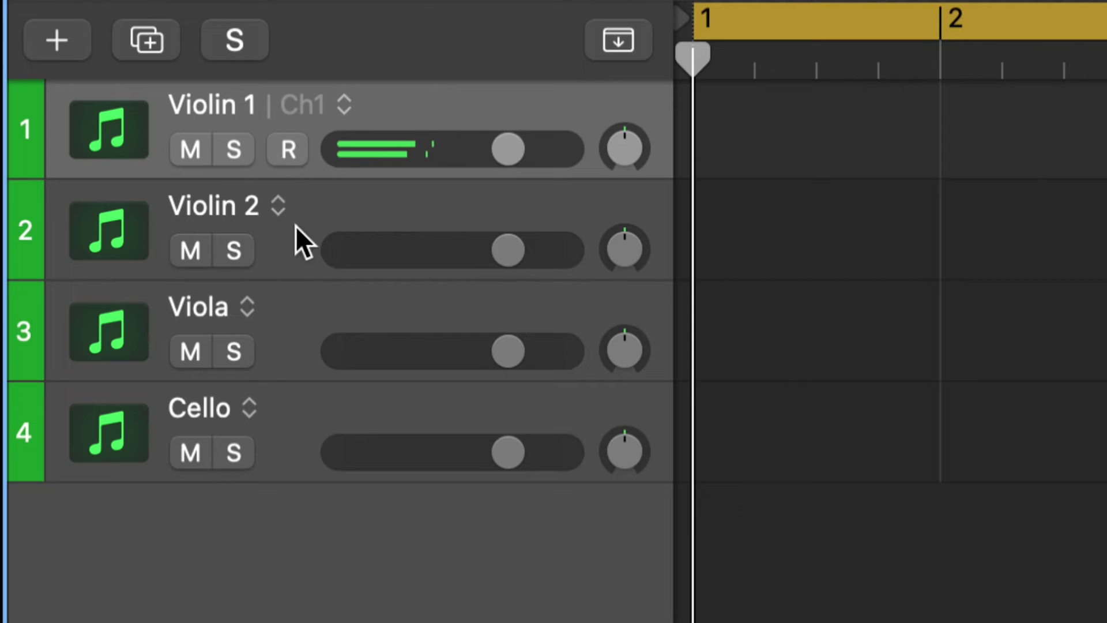
left_click(297, 227)
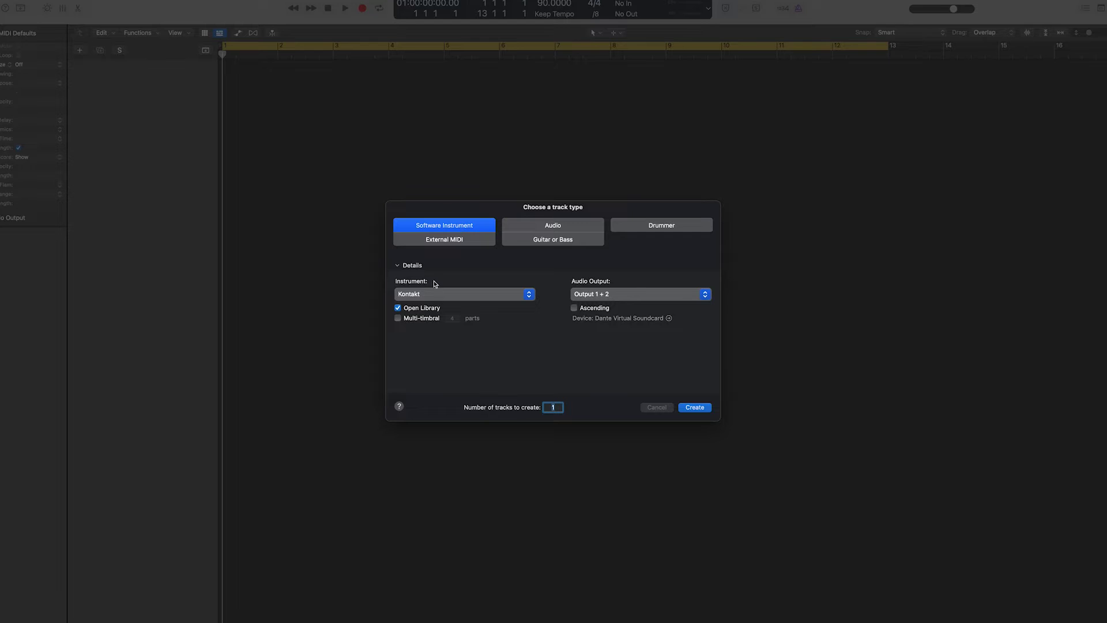
Step: Create the Inst 1 track with Kontakt Multi-Output (16xStereo) from AU Instruments > Native Instruments
left_click(428, 294)
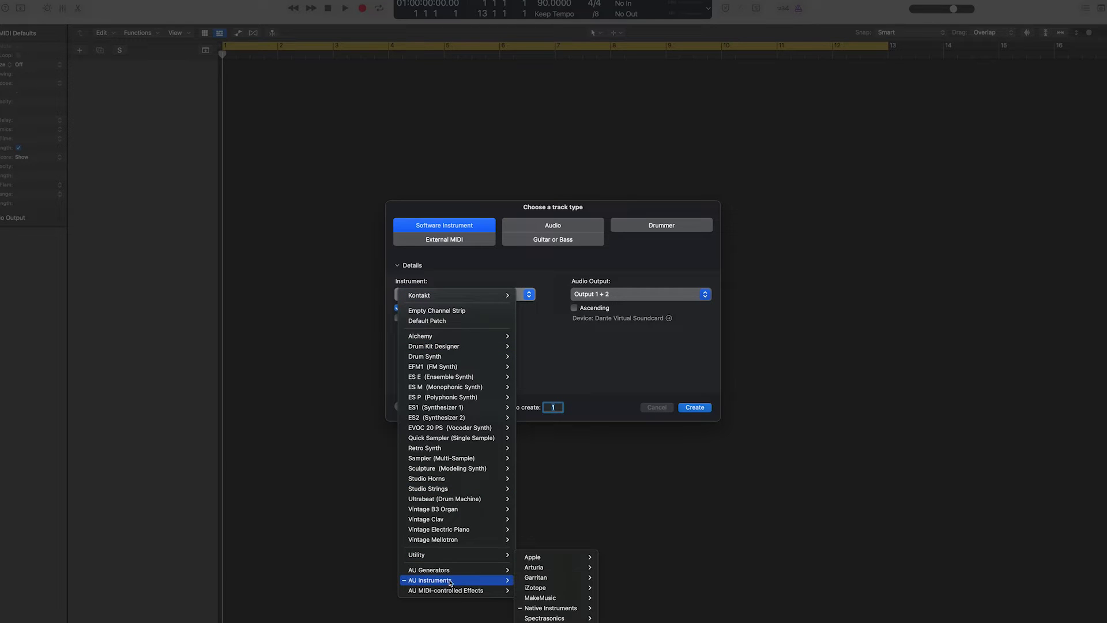
mouse_move(554, 609)
mouse_move(608, 579)
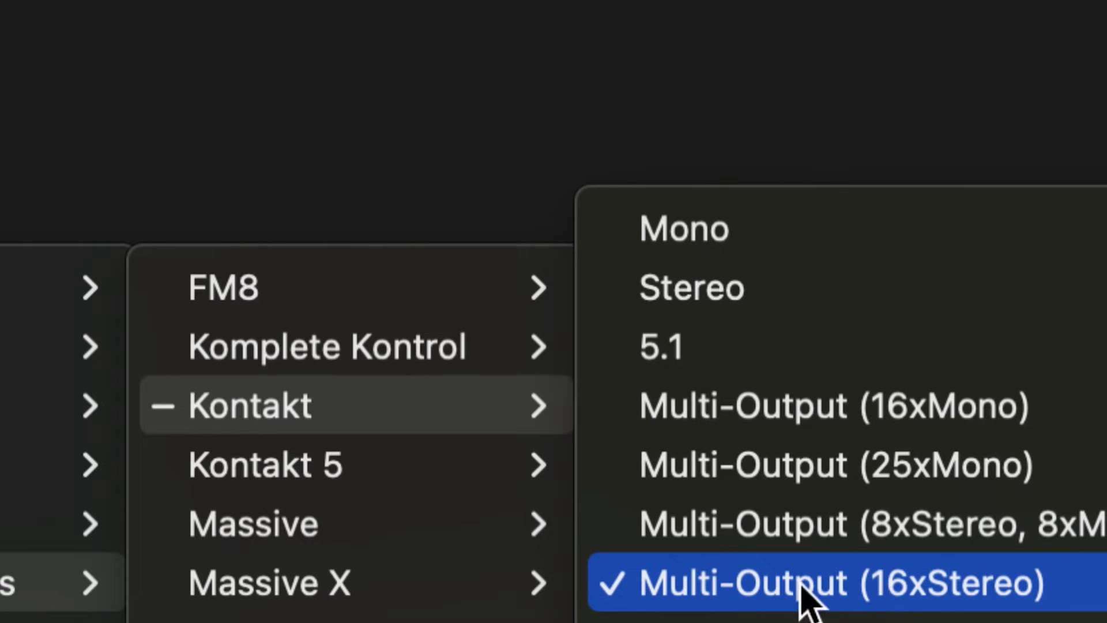
left_click(926, 600)
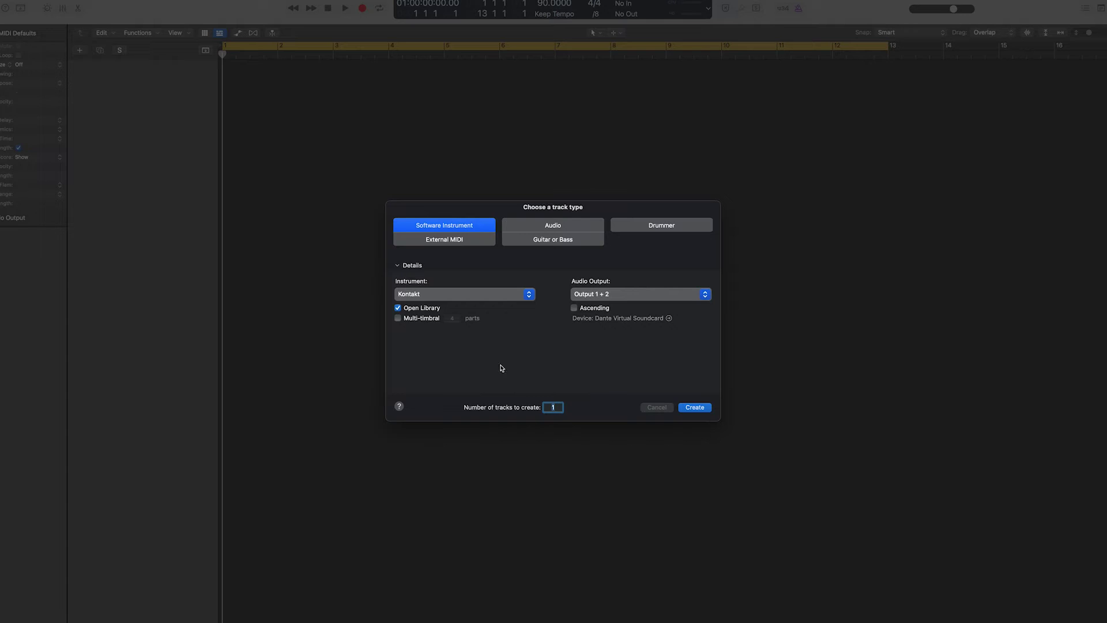
left_click(695, 407)
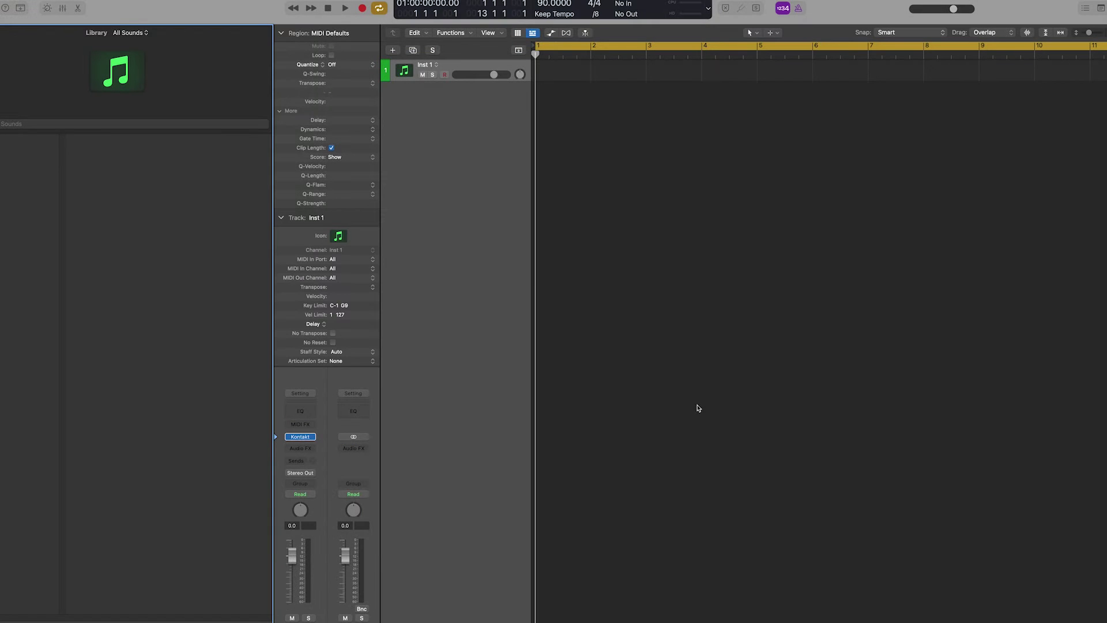
left_click(198, 1)
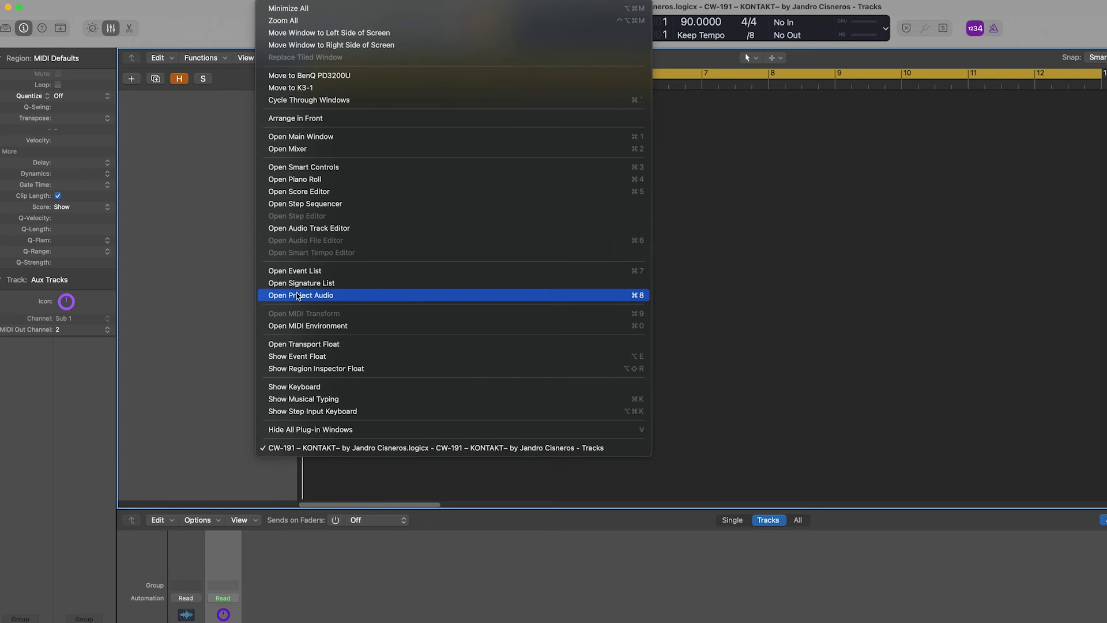
Step: Open the MIDI Environment and add a new Multi-Instrument object below the mixer strips
left_click(344, 327)
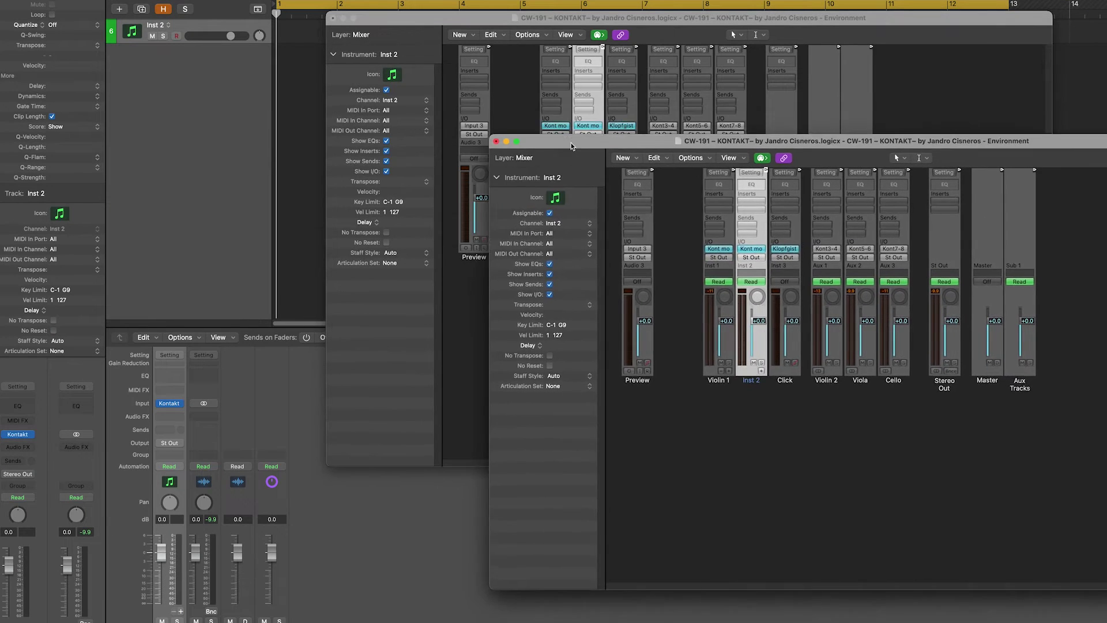
left_click_drag(571, 143, 254, 162)
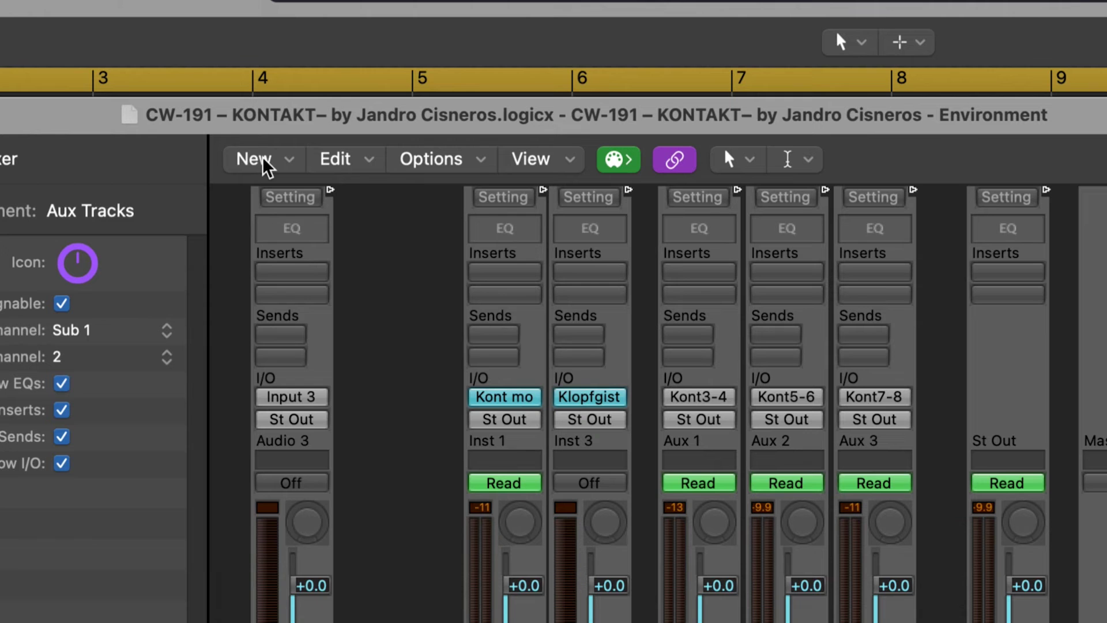
left_click(260, 164)
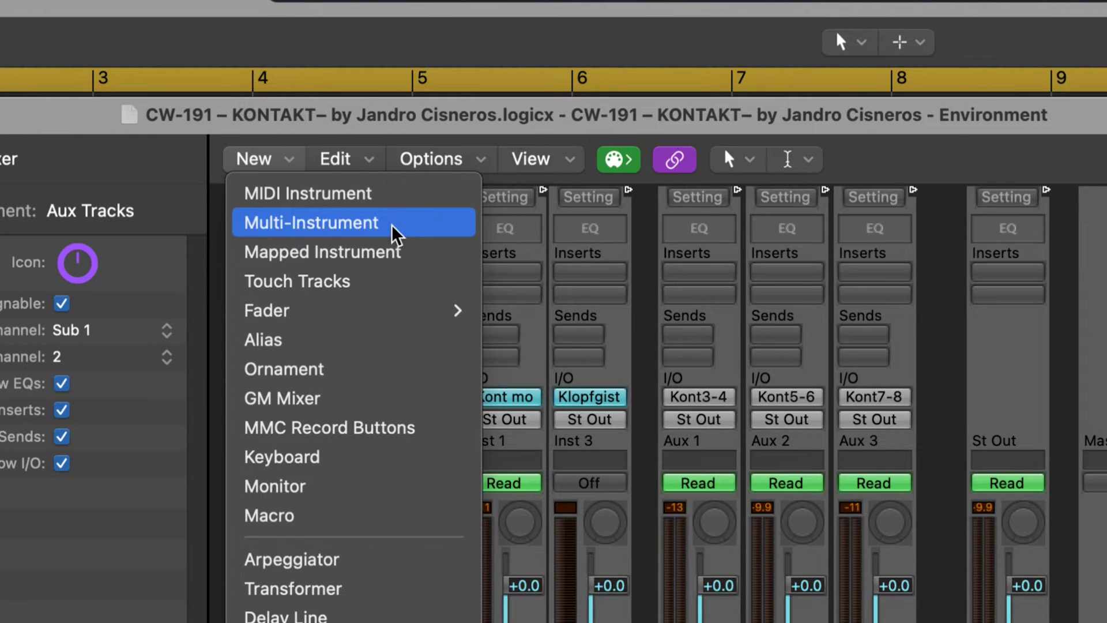
left_click(397, 234)
left_click_drag(722, 212, 455, 306)
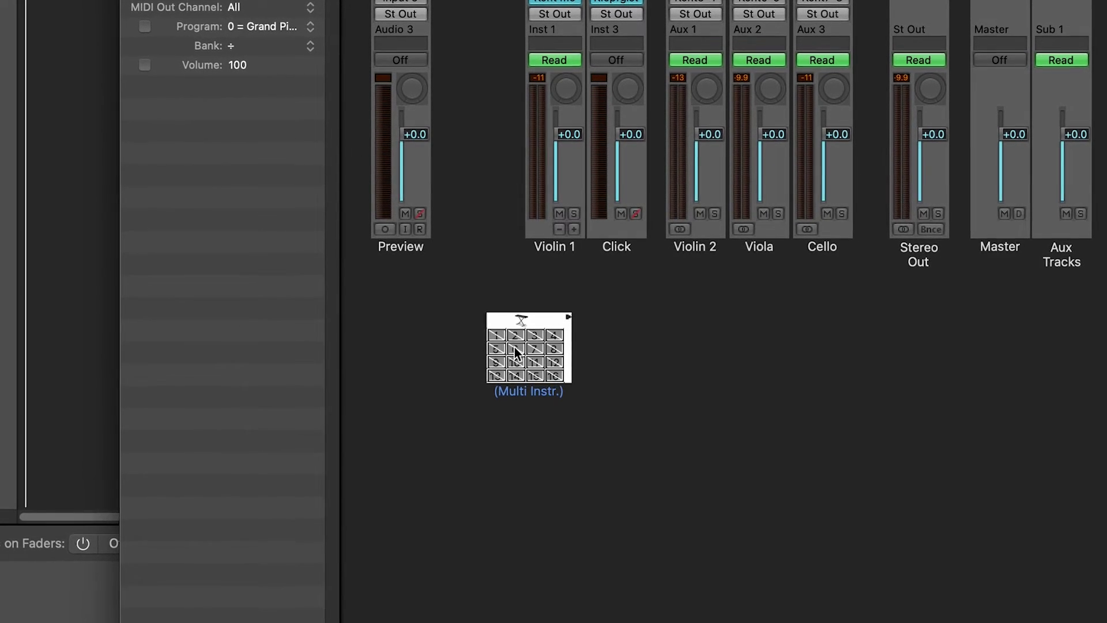
Step: Activate the multi-instrument's subchannels 1 to 16, cable it to the Kontakt strip and remove the port setting
left_click(496, 334)
left_click(515, 335)
left_click(535, 334)
left_click(549, 336)
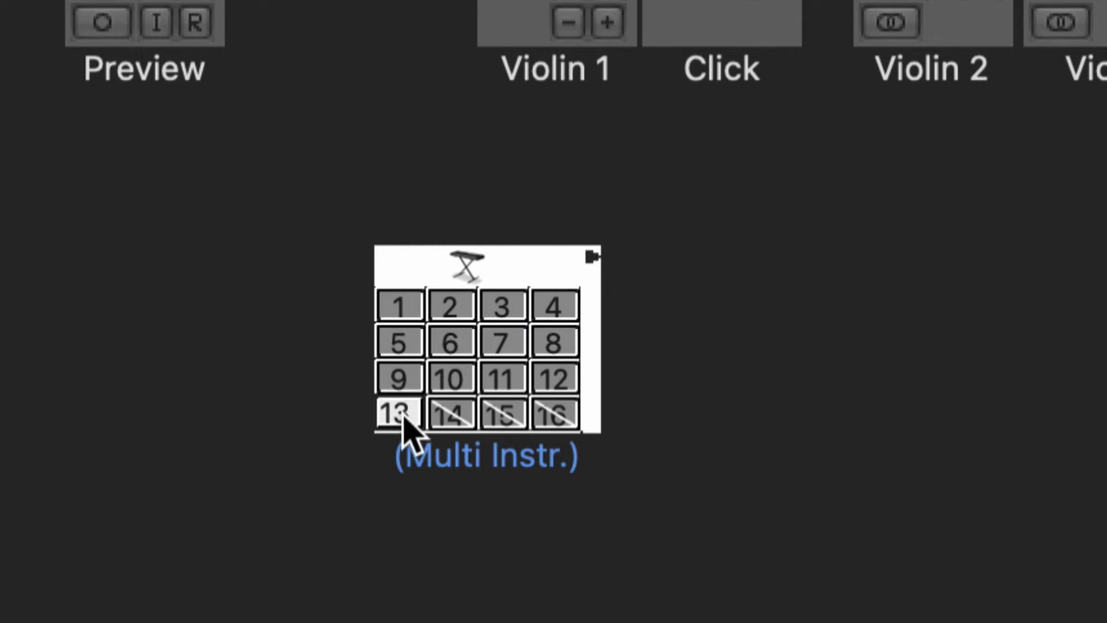
left_click(542, 415)
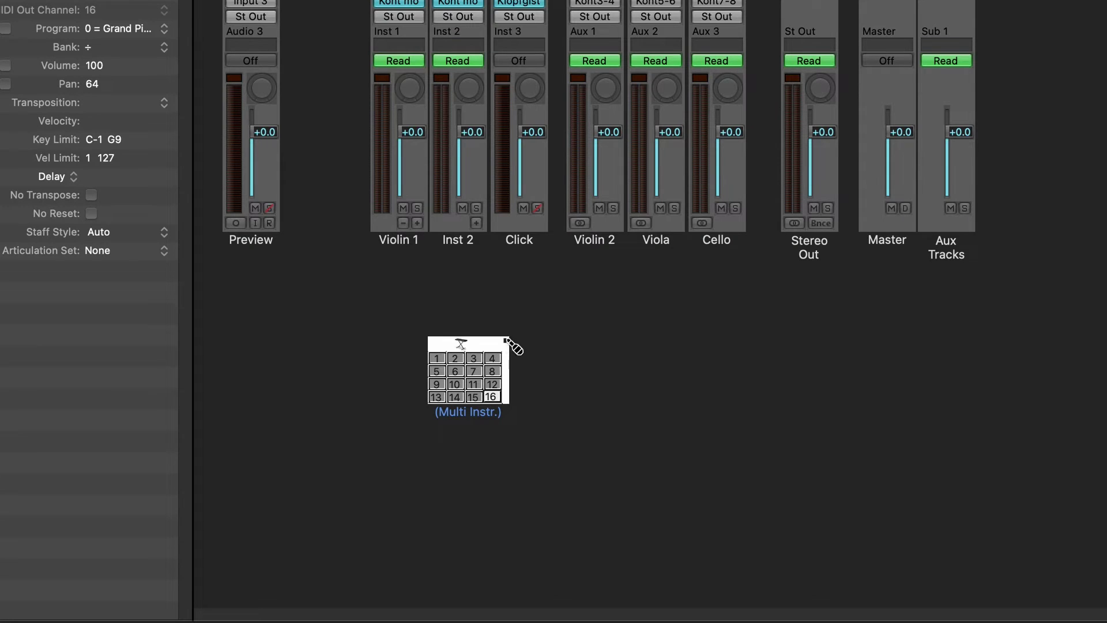
left_click_drag(471, 260, 455, 214)
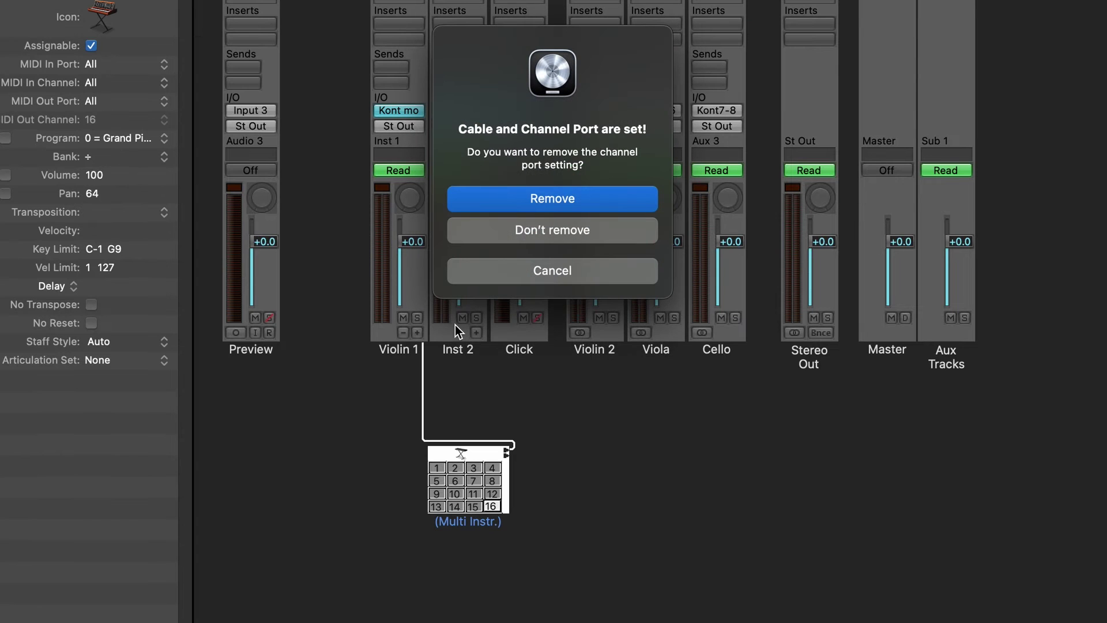
left_click(536, 200)
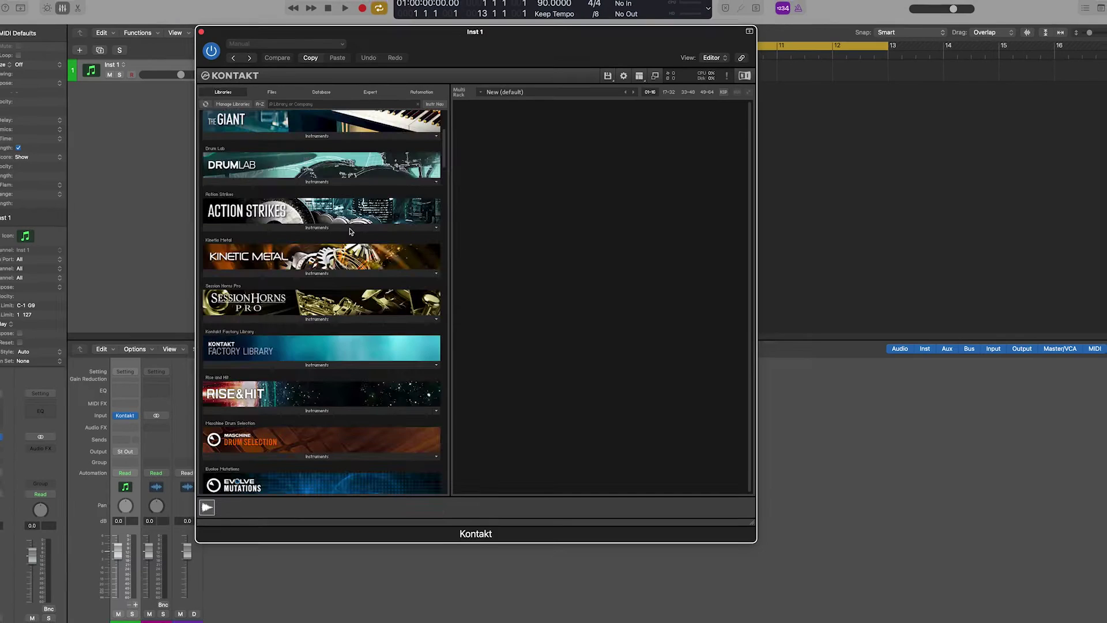
scroll(351, 228, "down", 15)
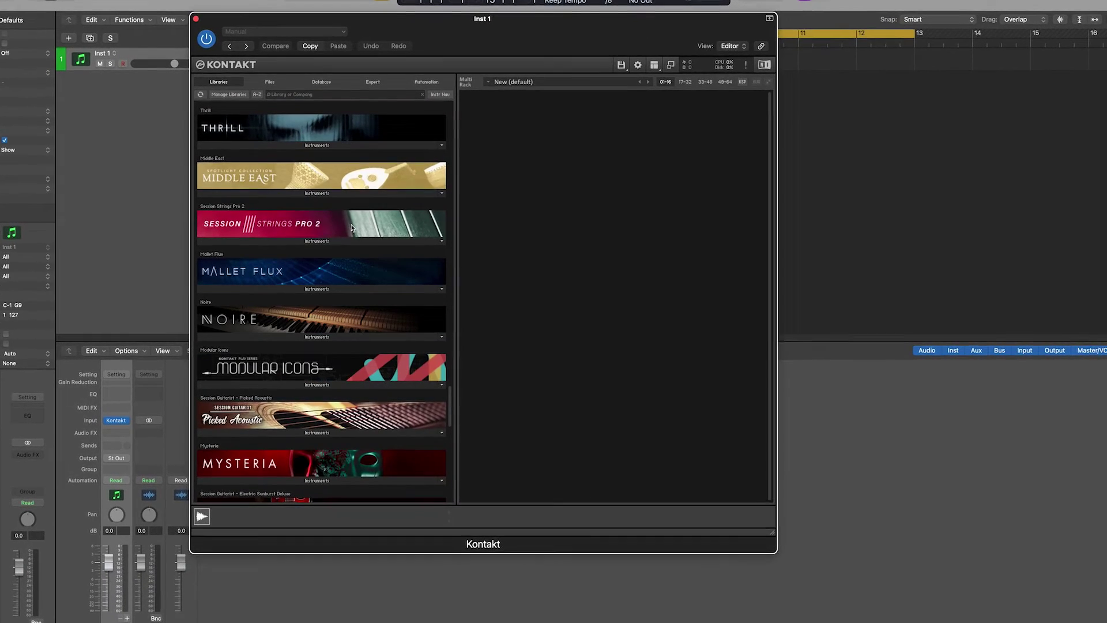
Step: Expand the String Ensemble library to load Stradivari and Guarneri Violin Multi Mic
scroll(352, 228, "up", 10)
left_click(312, 338)
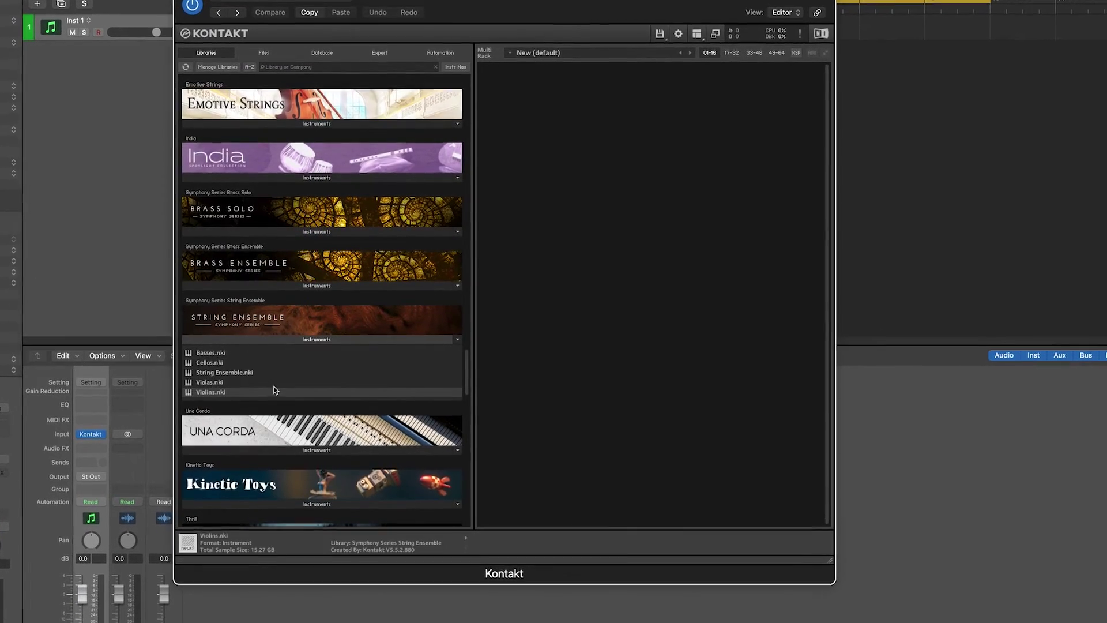
scroll(273, 390, "down", 2)
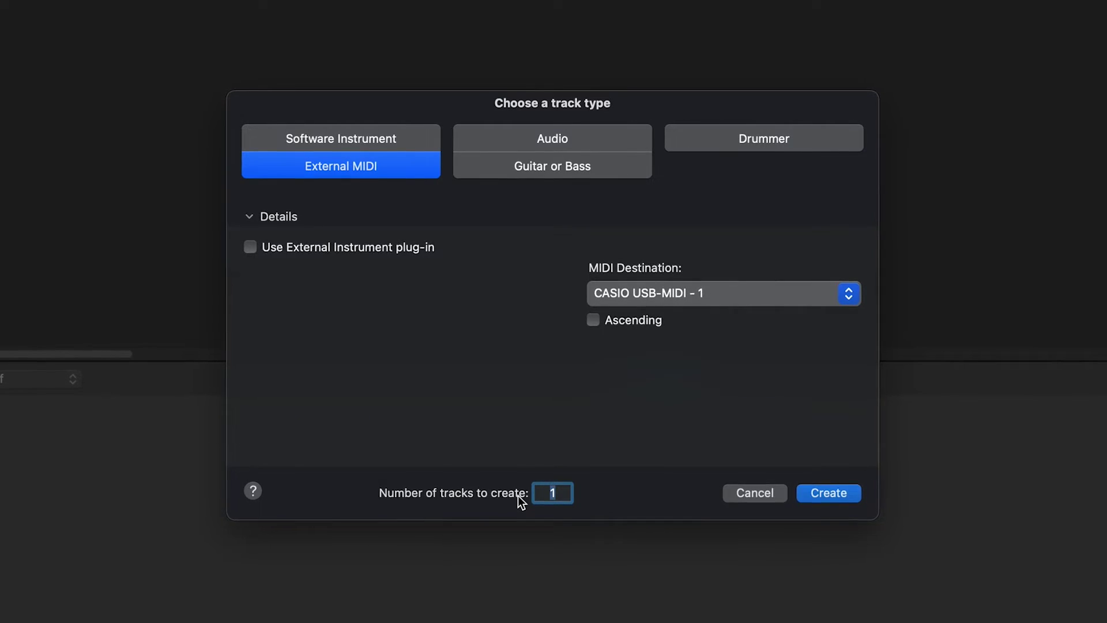
type("4")
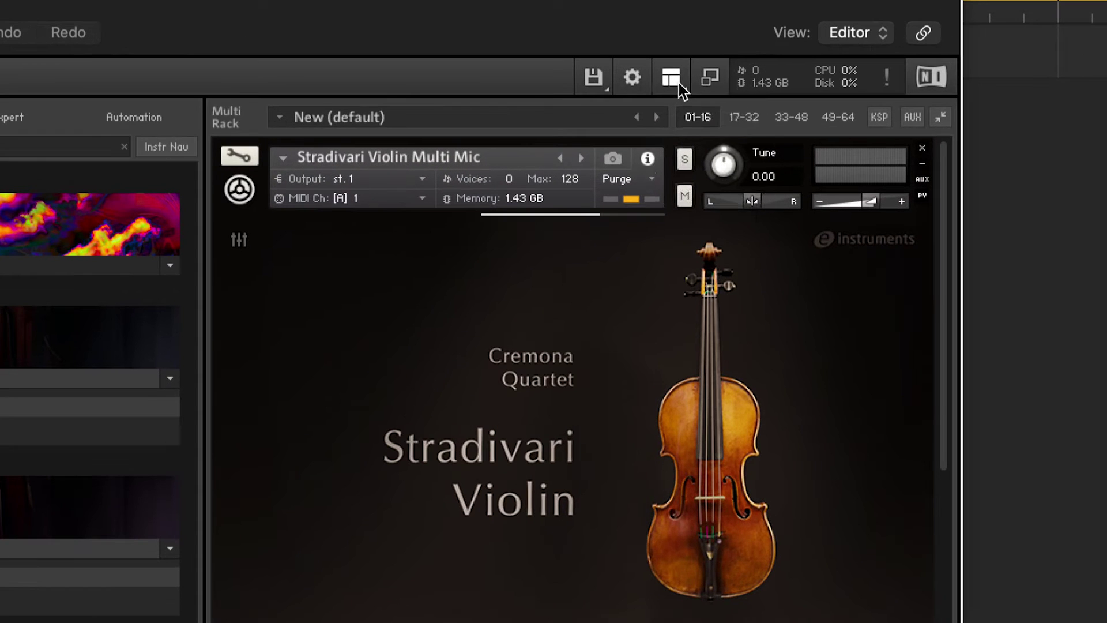
Step: Show Kontakt's Outputs panel and batch-create one output channel per loaded instrument
left_click(677, 81)
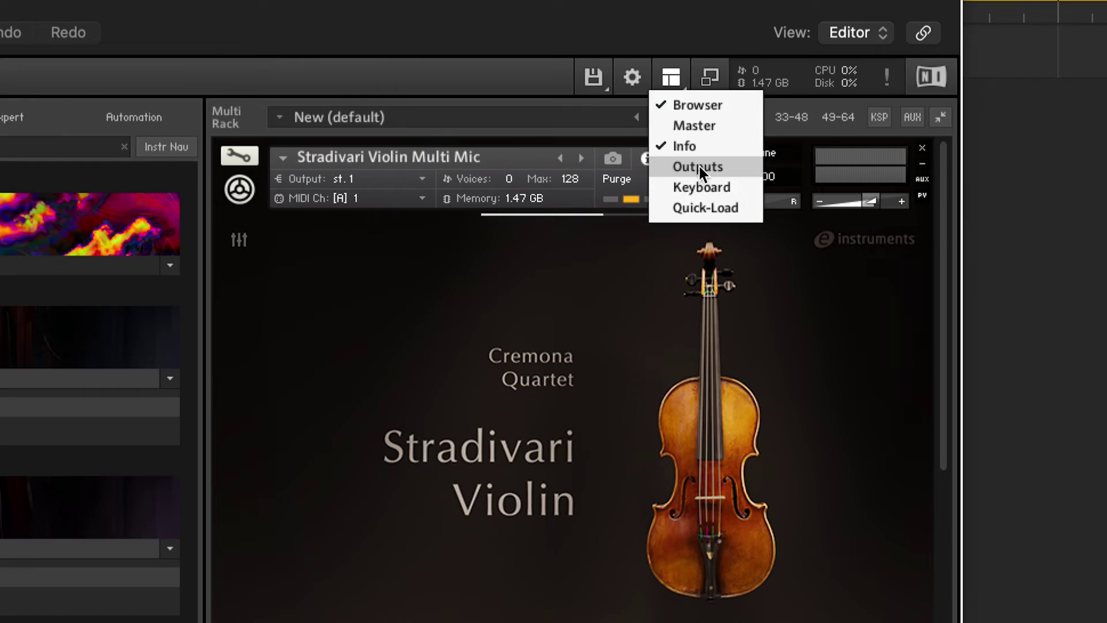
left_click(700, 166)
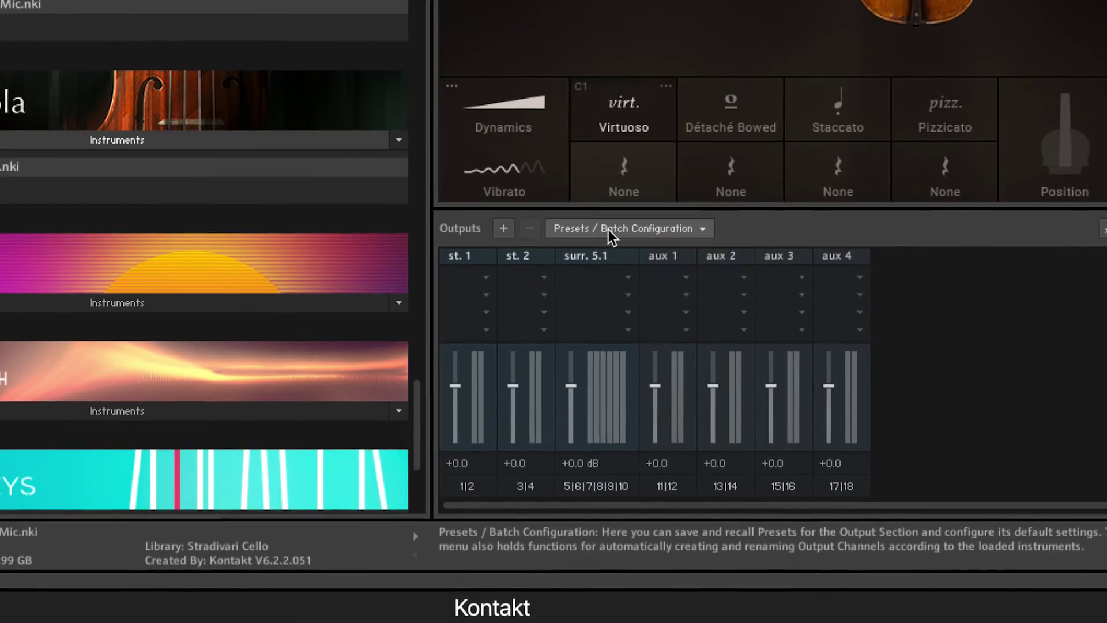
left_click(581, 330)
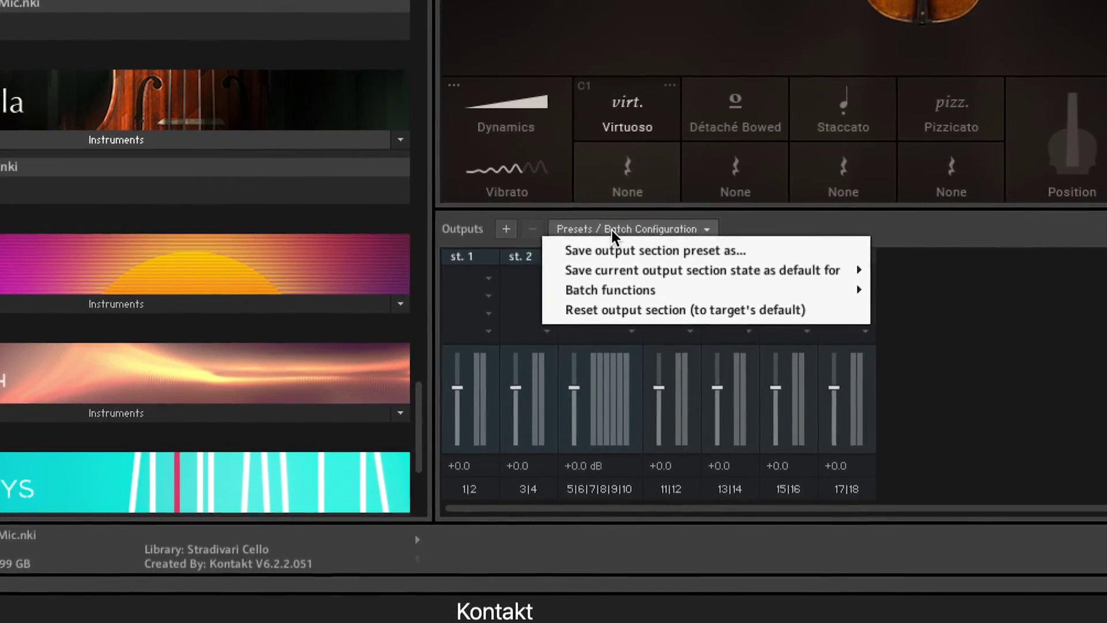
mouse_move(608, 291)
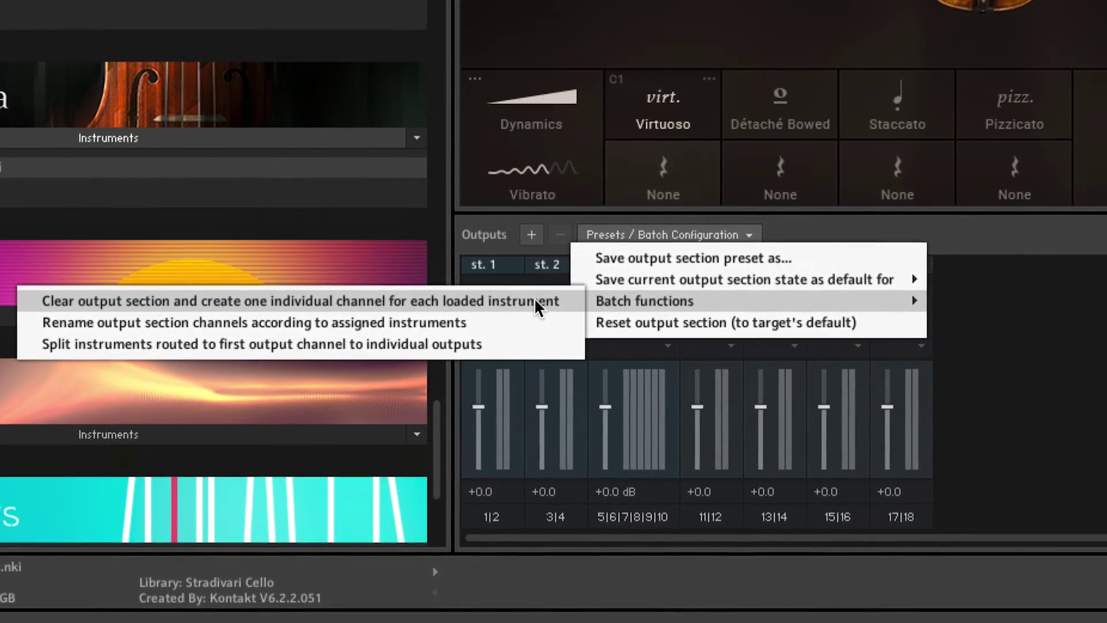
left_click(483, 300)
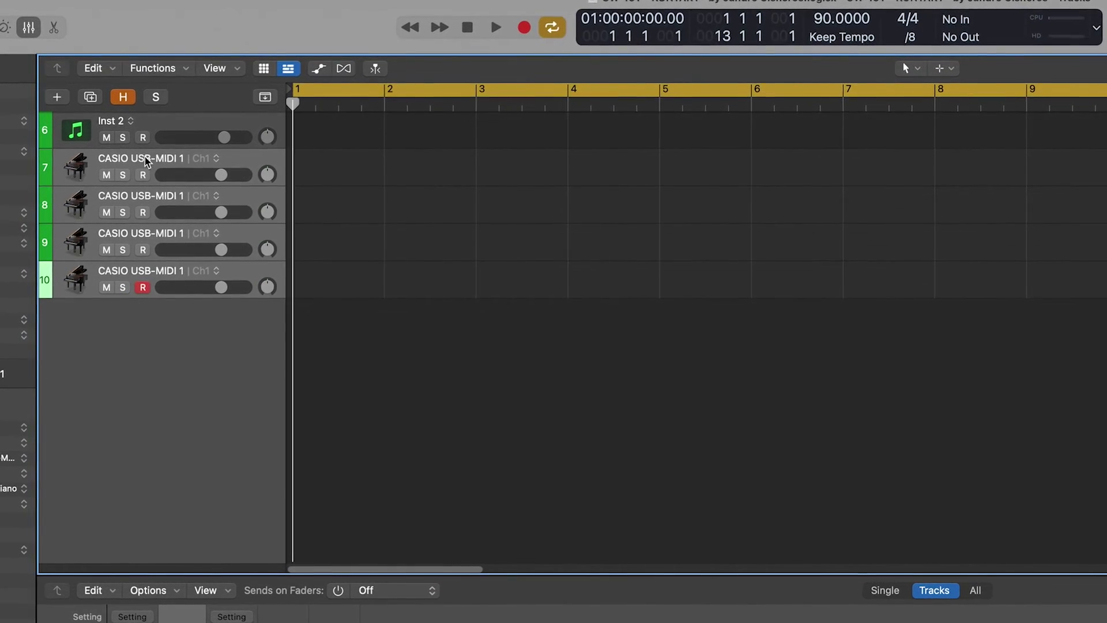
Step: Reassign External MIDI track 7 to Multi 1, channel 1
right_click(151, 159)
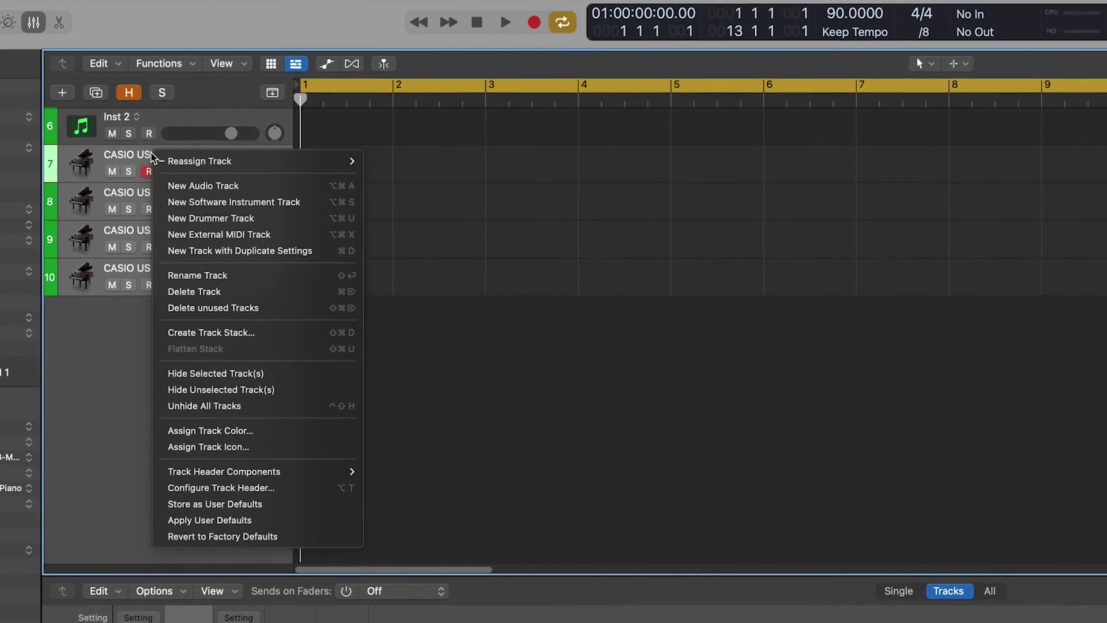
mouse_move(196, 171)
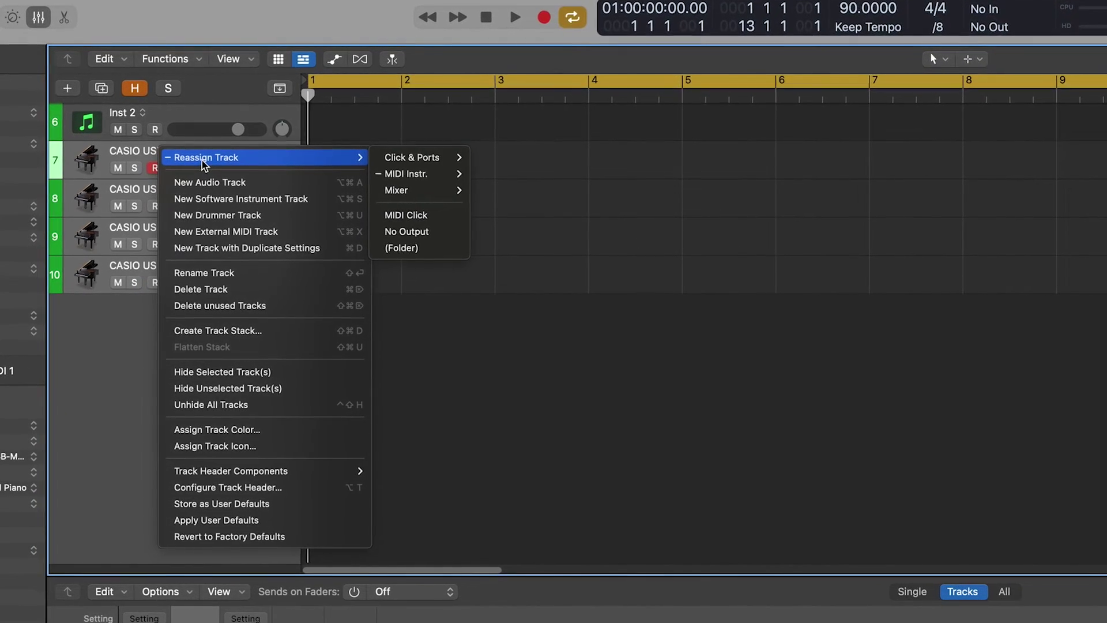
mouse_move(458, 166)
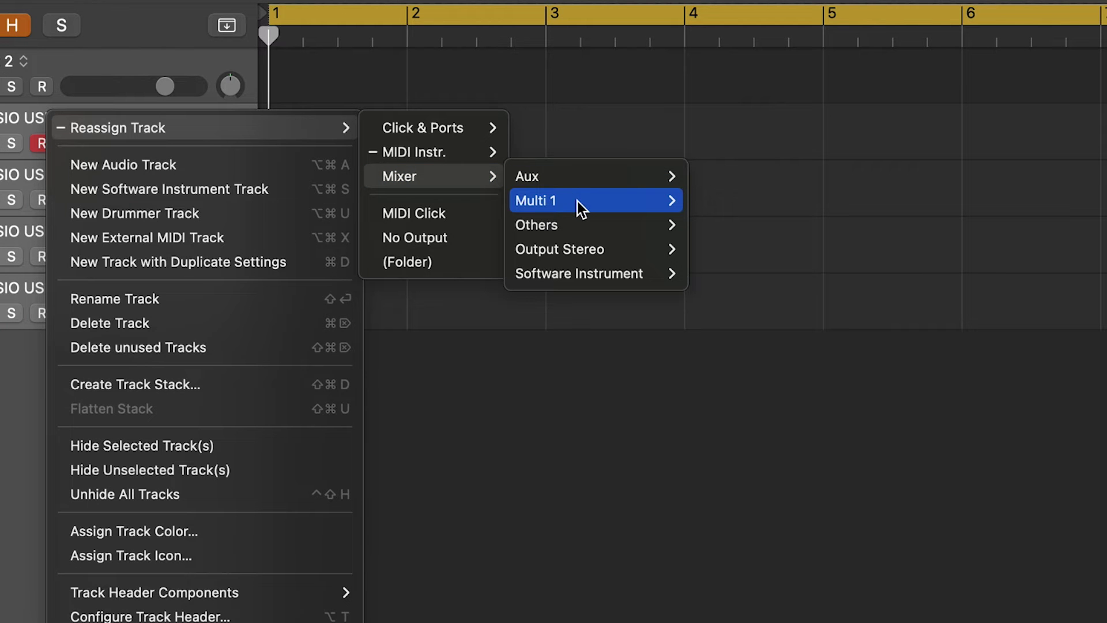
mouse_move(576, 202)
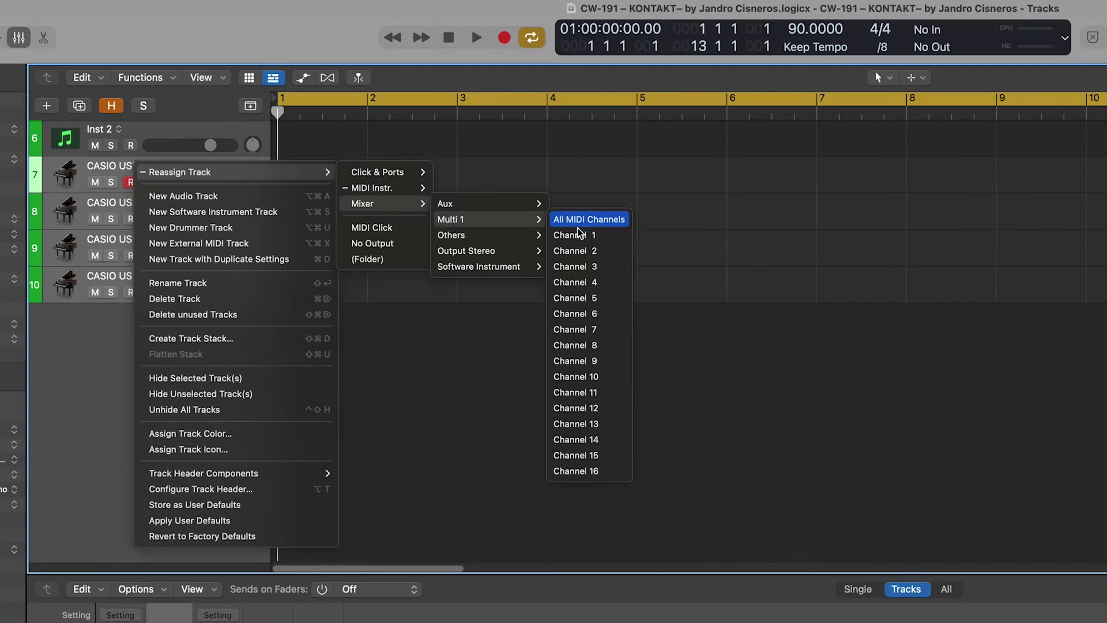
left_click(576, 235)
Step: Reassign track 8 to Multi 1, channel 2, and select the next External MIDI track
right_click(149, 200)
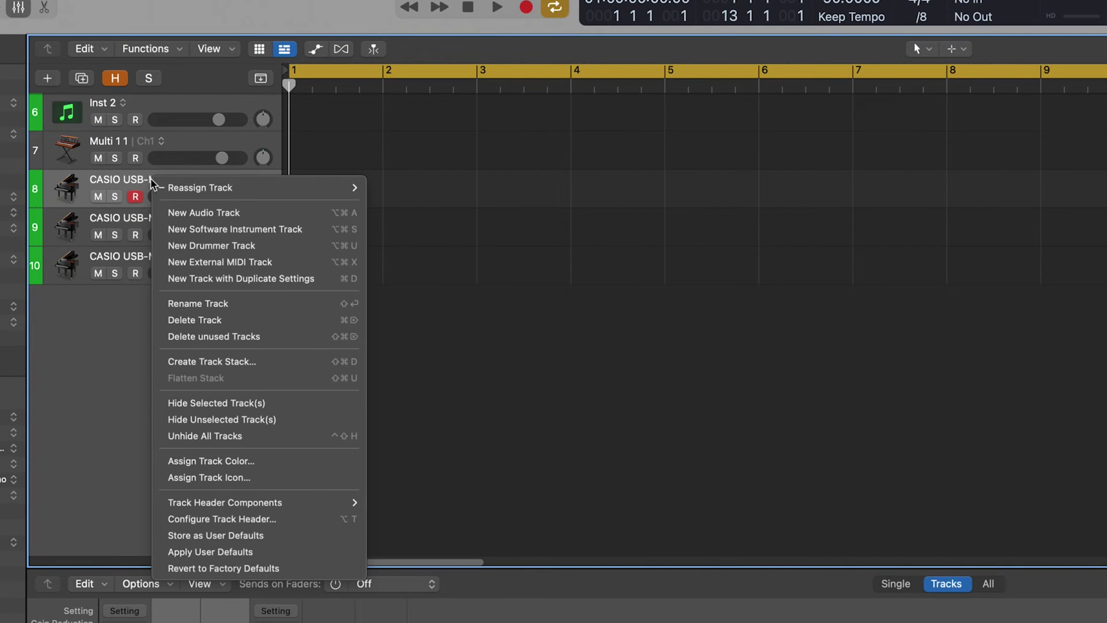
mouse_move(192, 210)
mouse_move(396, 246)
mouse_move(497, 241)
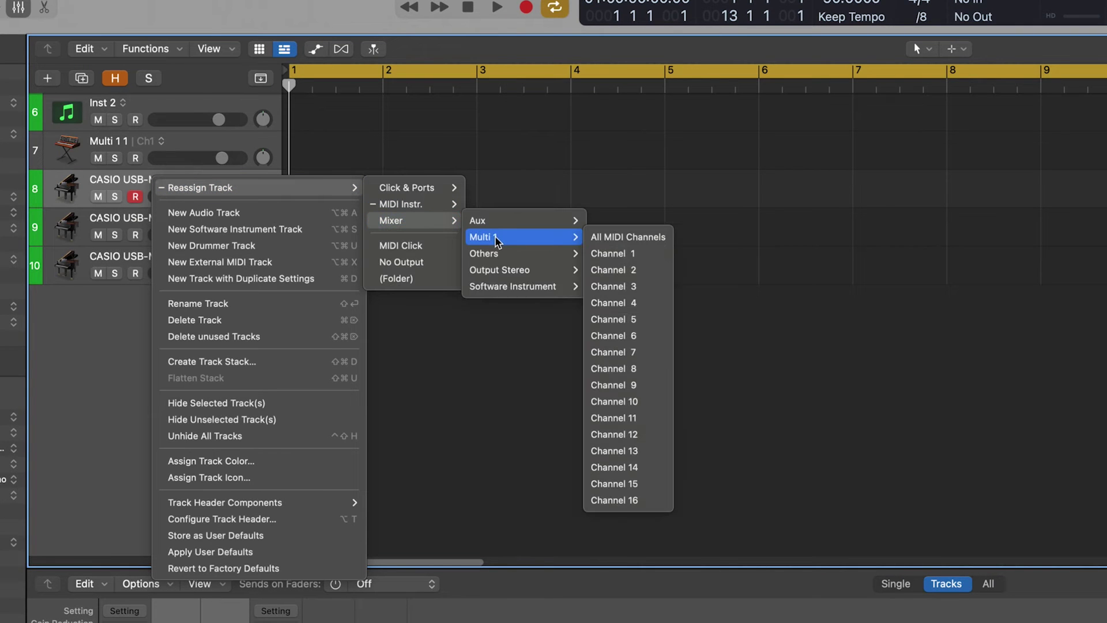
left_click(624, 269)
left_click(190, 217)
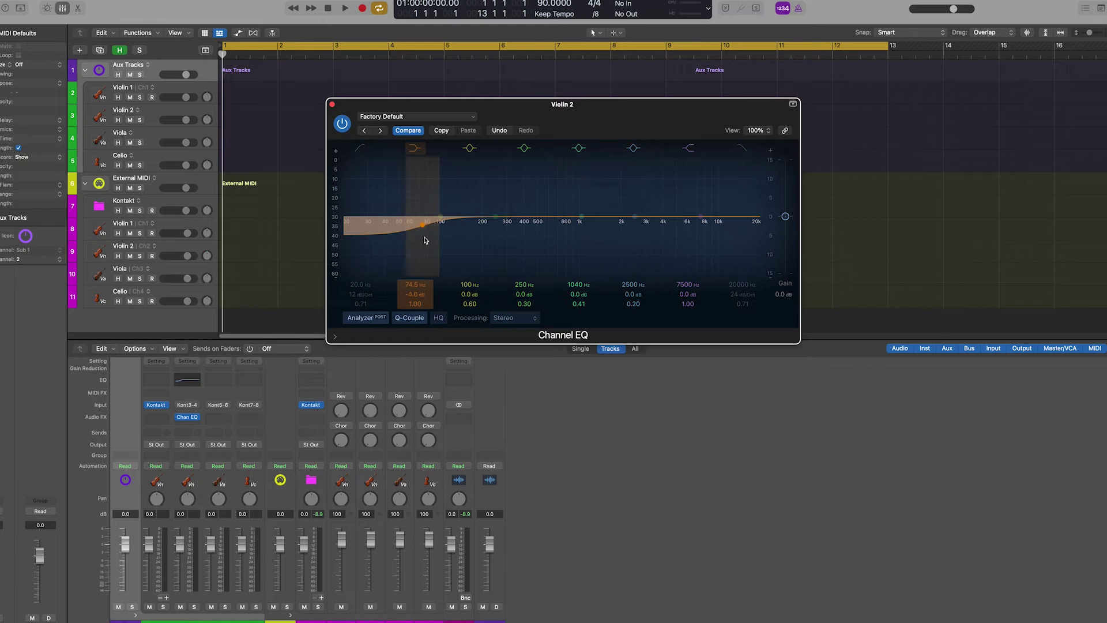
Step: Lower Violin 2's low EQ band and adjust its pan and level in the mixer
left_click_drag(418, 233, 420, 248)
left_click(184, 421)
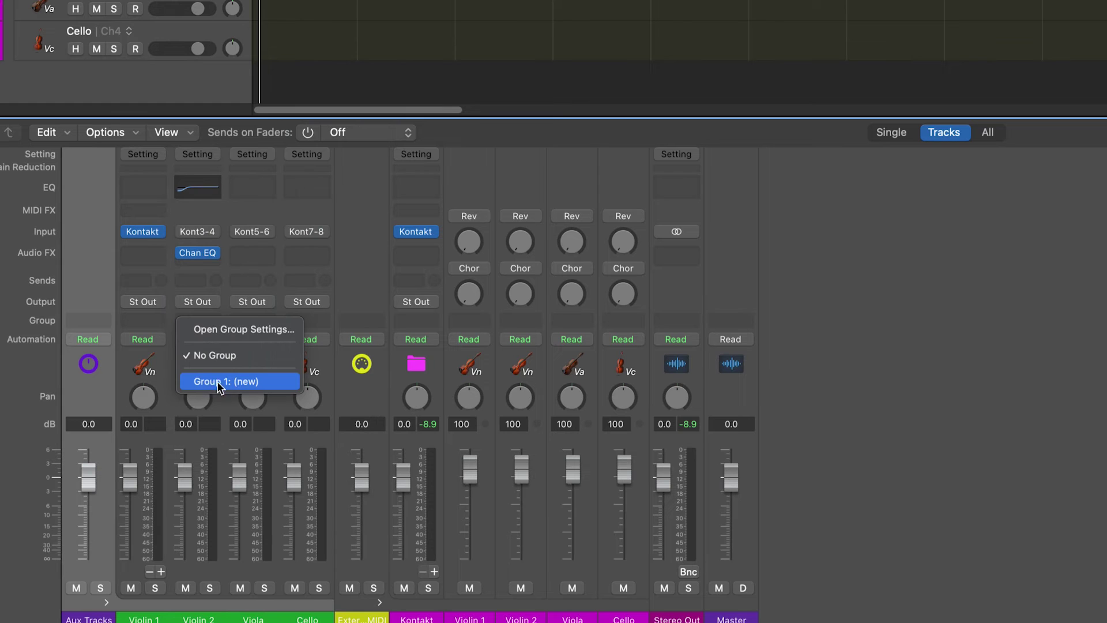
left_click(219, 381)
left_click_drag(198, 397, 198, 390)
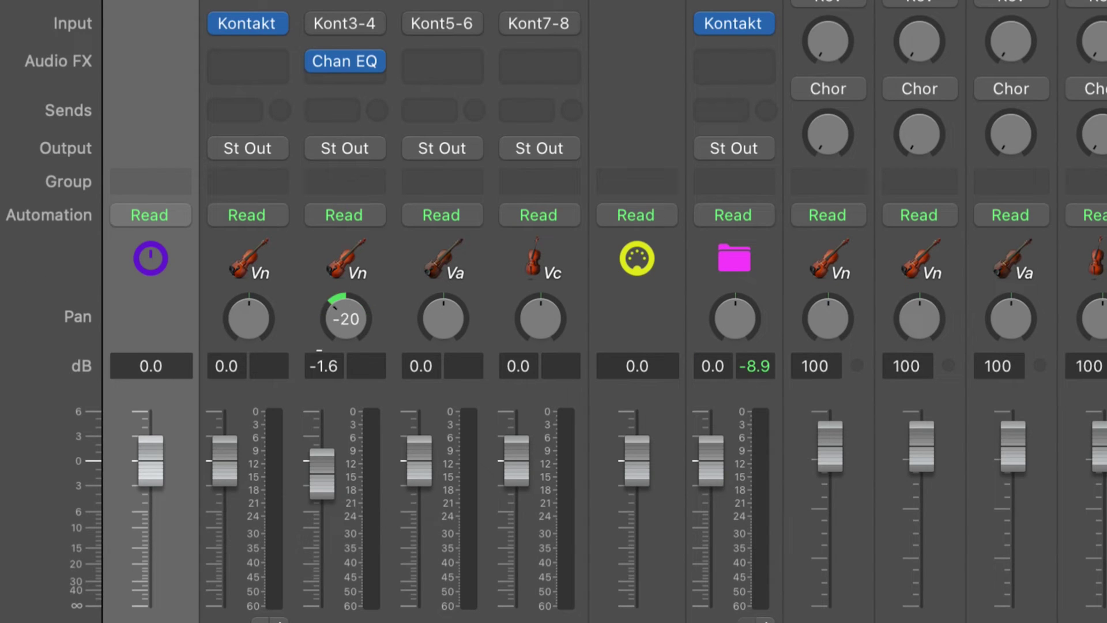
left_click_drag(322, 473, 321, 477)
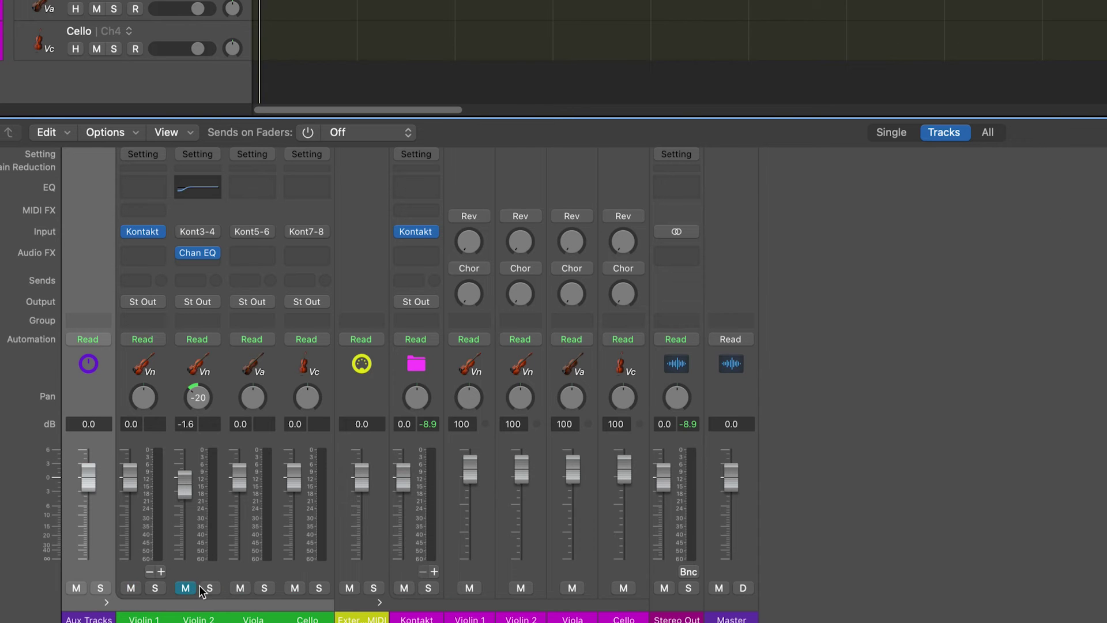
Step: Check Violin 2's Channel EQ slot, close the EQ window and dismiss the empty dialog
left_click(197, 252)
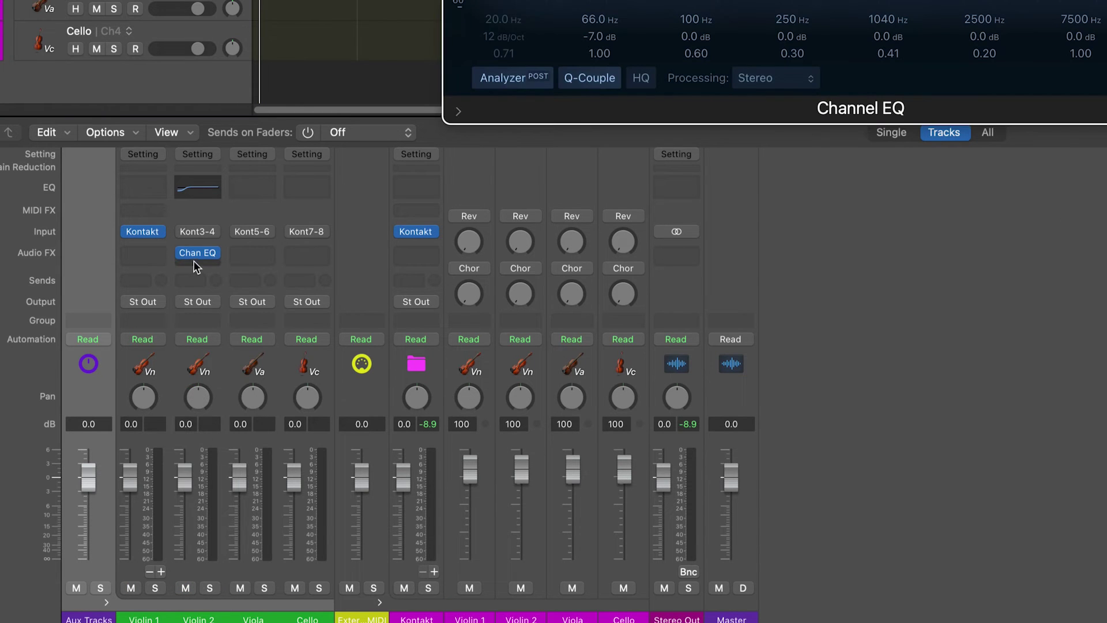
left_click(195, 264)
left_click(242, 241)
left_click(197, 252)
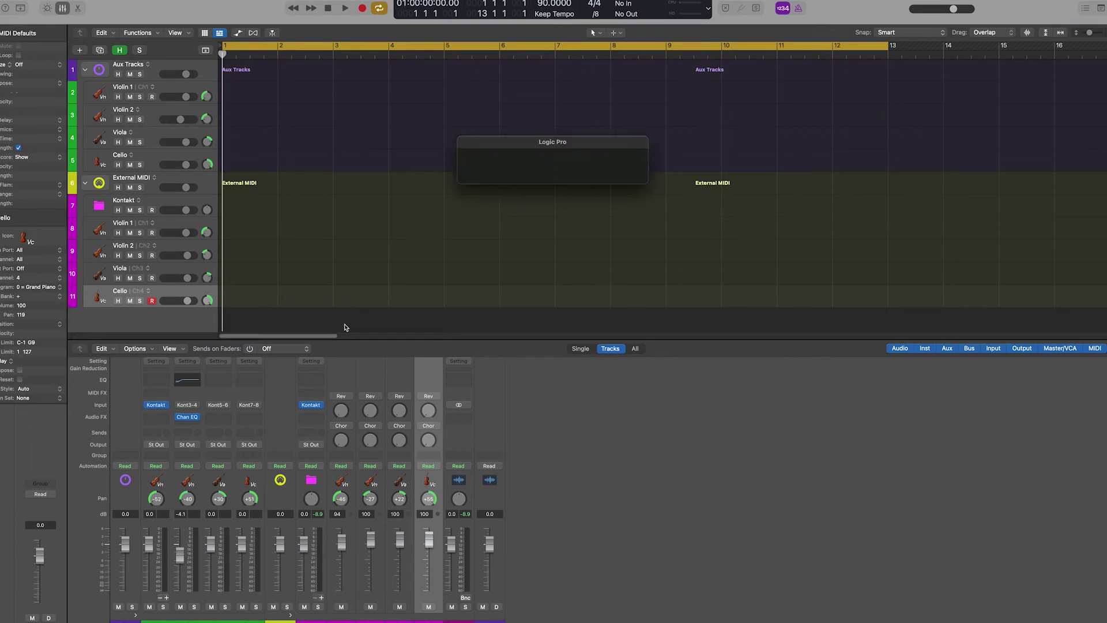
left_click(345, 327)
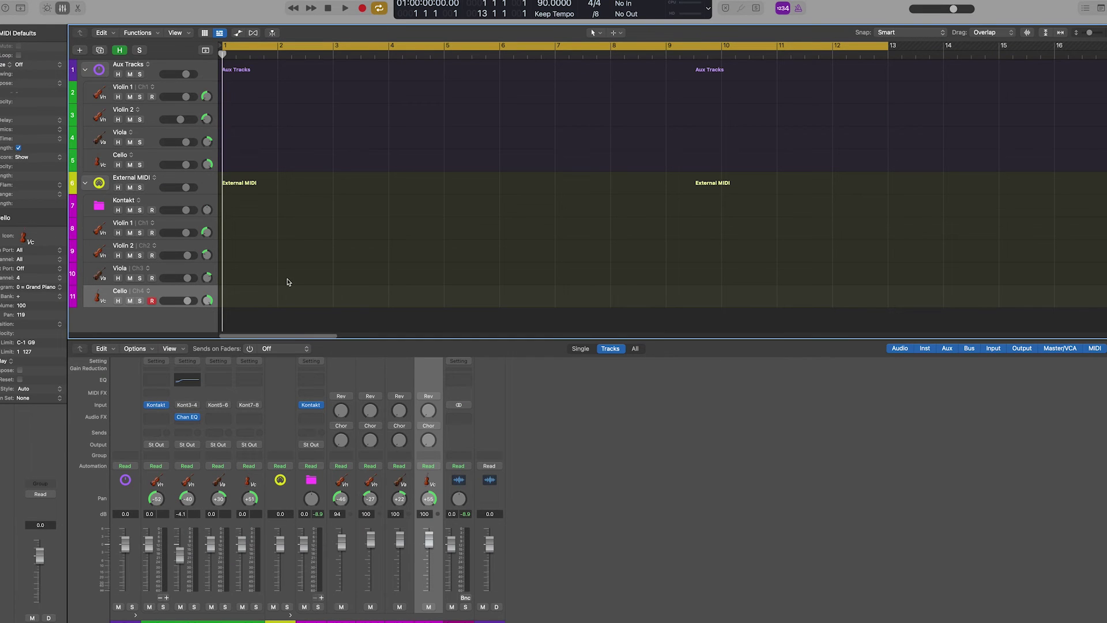
Step: Assign a new track icon to the Kontakt track
scroll(144, 173, "down", 1)
right_click(99, 186)
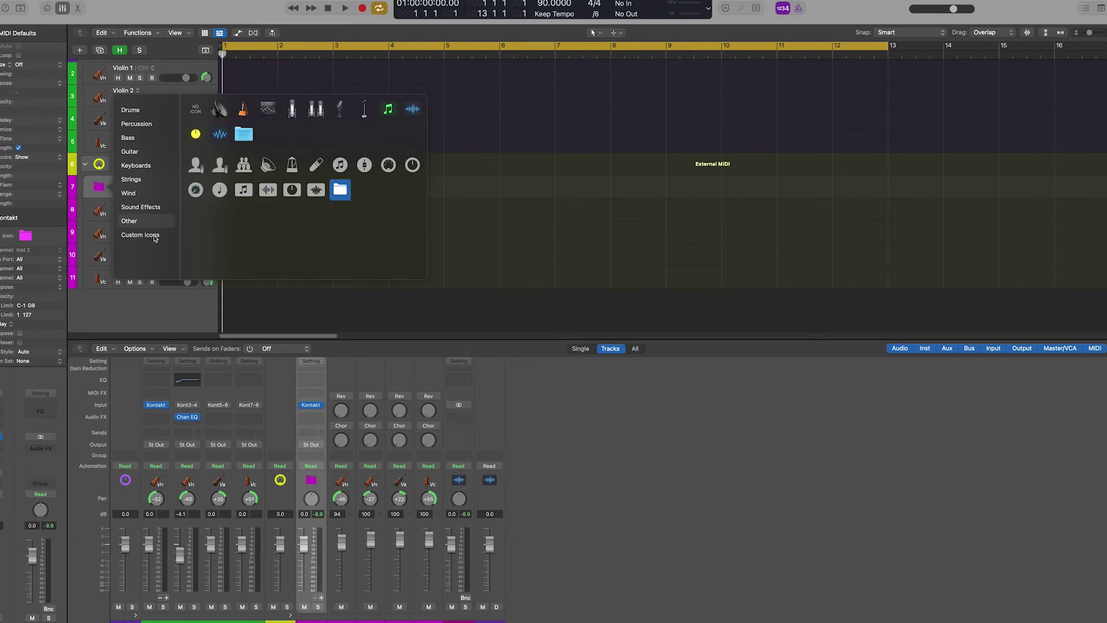
left_click(341, 165)
left_click(26, 2)
left_click(118, 2)
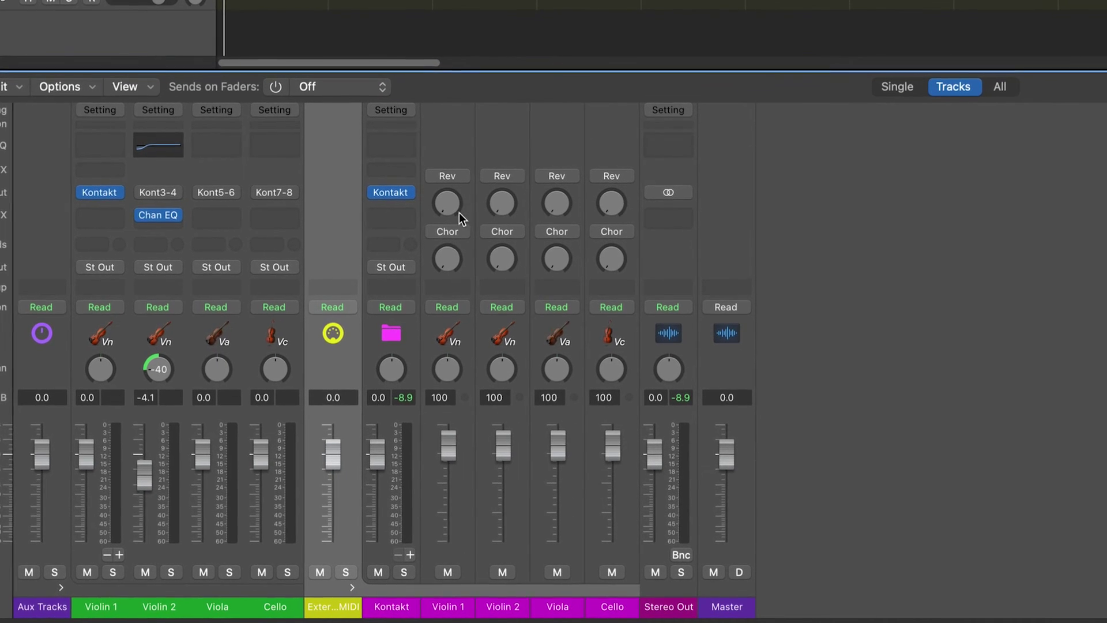
Step: Keep Violin 1's Rev knob on CC 91 Reverb and lower its MIDI volume to 94
left_click(450, 179)
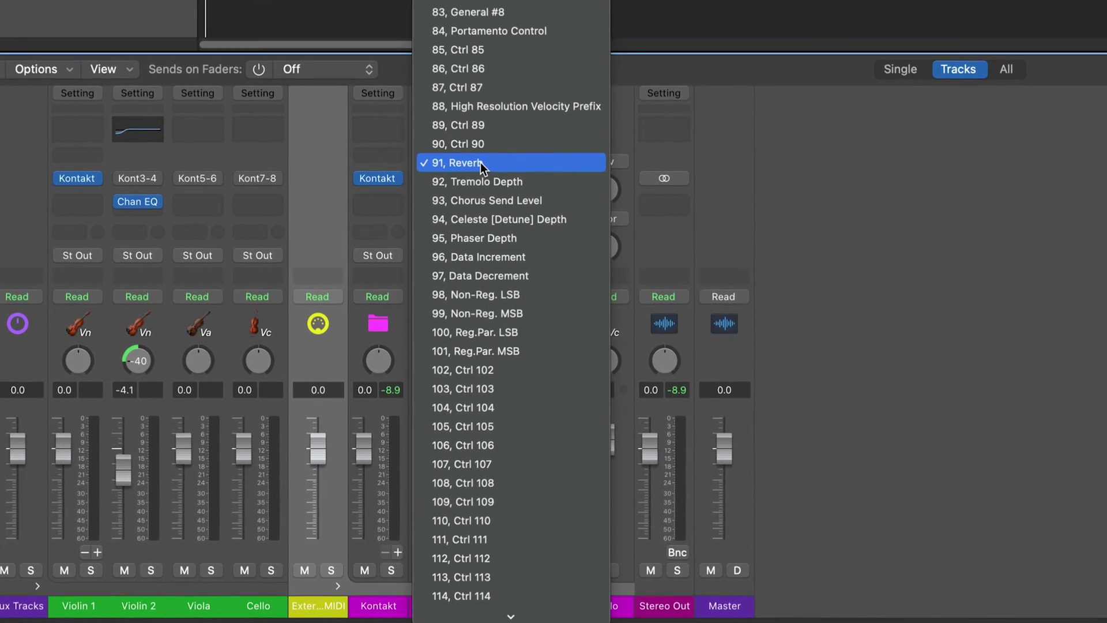
left_click(476, 166)
mouse_move(431, 376)
left_mouse_down()
mouse_move(431, 461)
mouse_move(431, 393)
left_mouse_up()
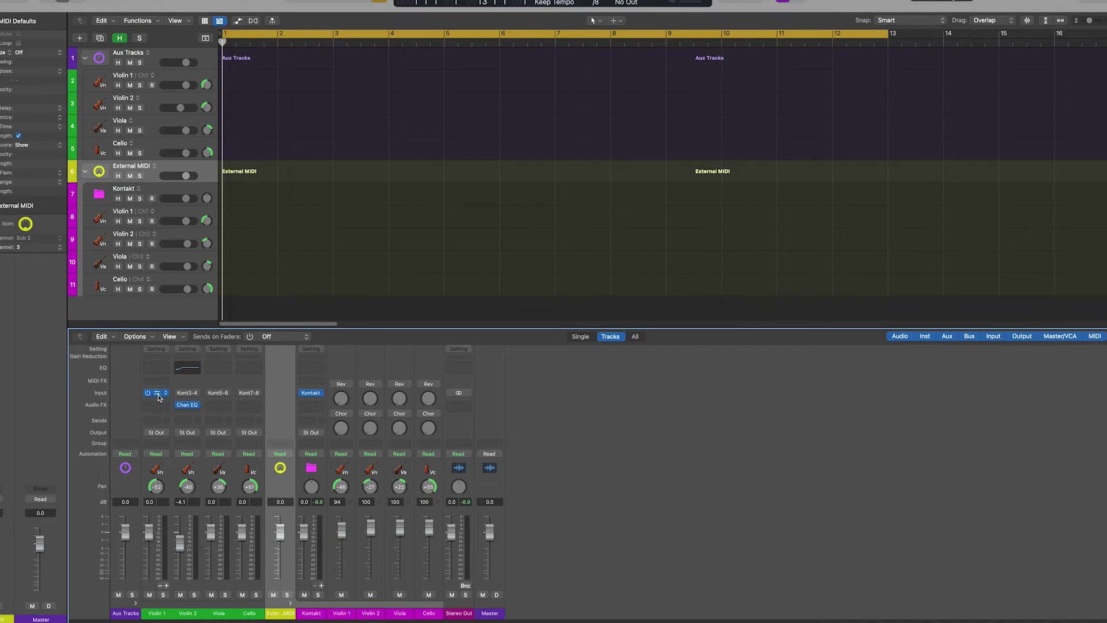
Step: Review the Kontakt instrument's outputs, then close the Kontakt window
left_click(415, 219)
scroll(515, 226, "down", 10)
scroll(515, 227, "down", 20)
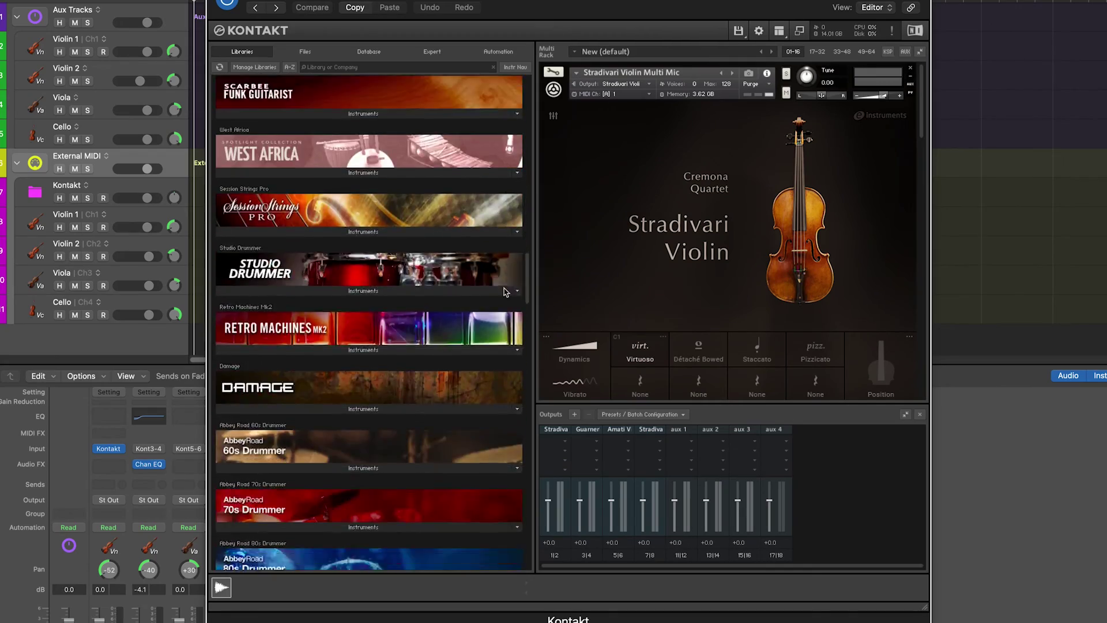
scroll(501, 470, "down", 15)
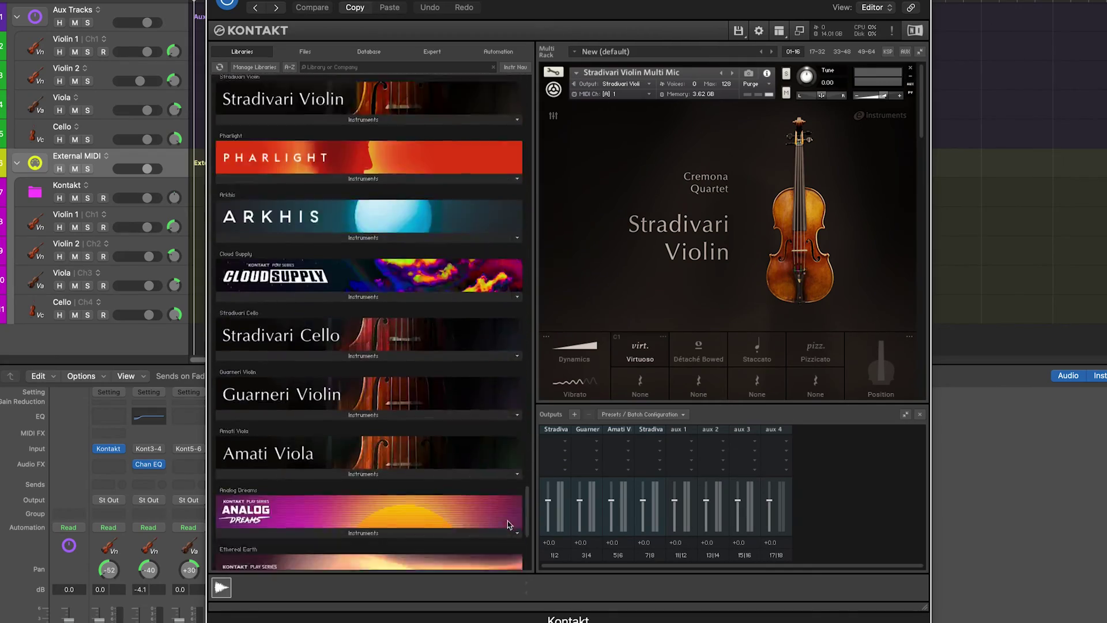
scroll(501, 438, "up", 20)
left_click_drag(526, 401, 533, 95)
key("v")
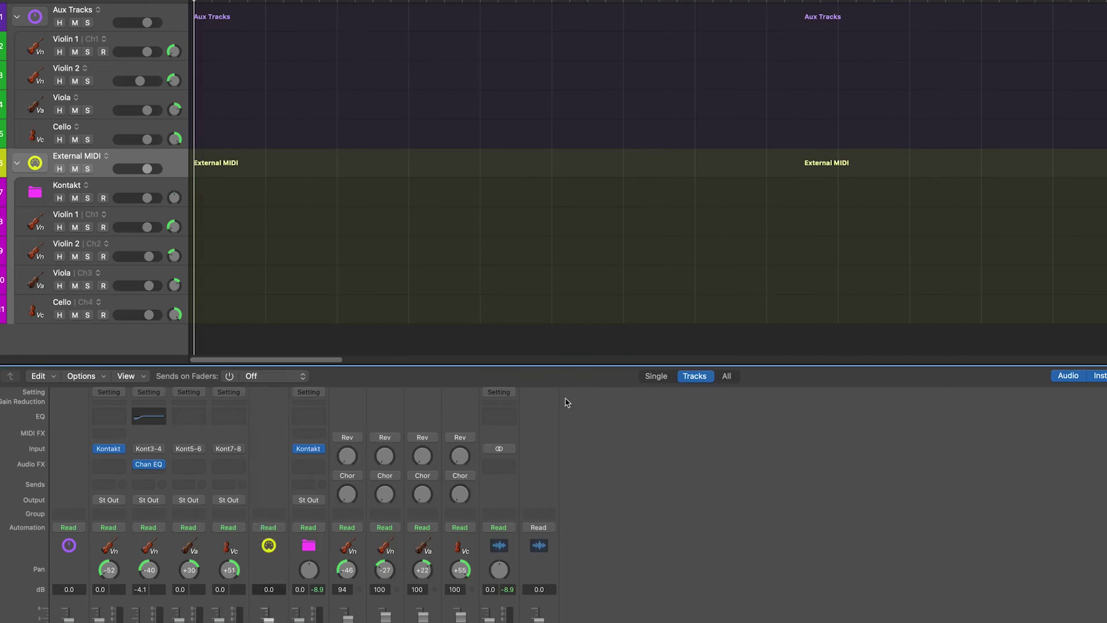
Step: Create software instrument track Inst 3 and load Kontakt on it
key("alt+super+n")
key("Return")
left_click(154, 395)
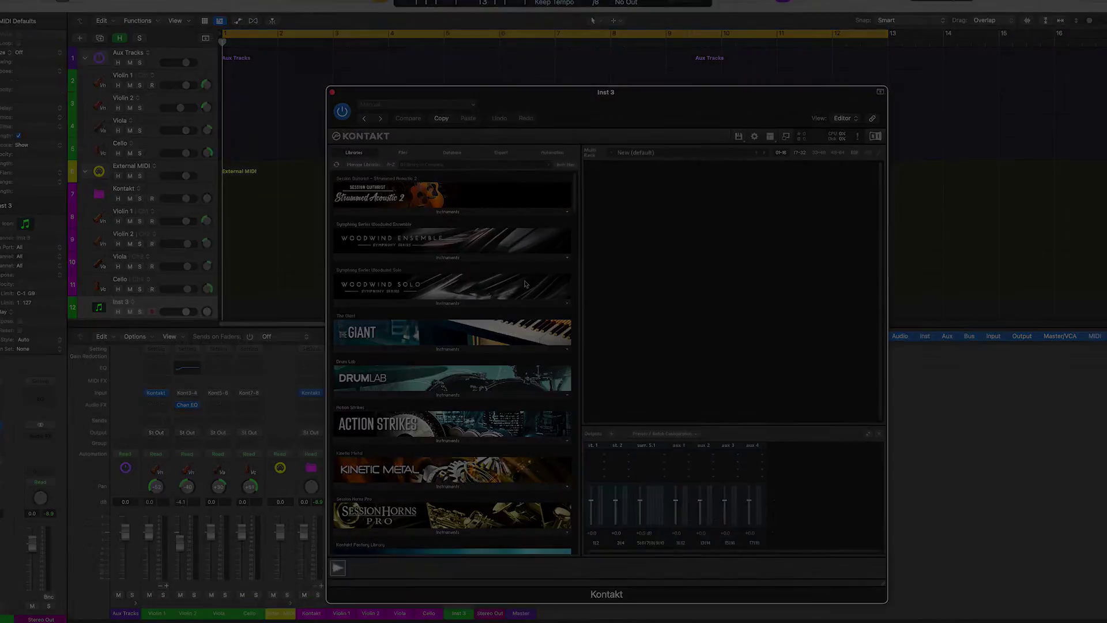